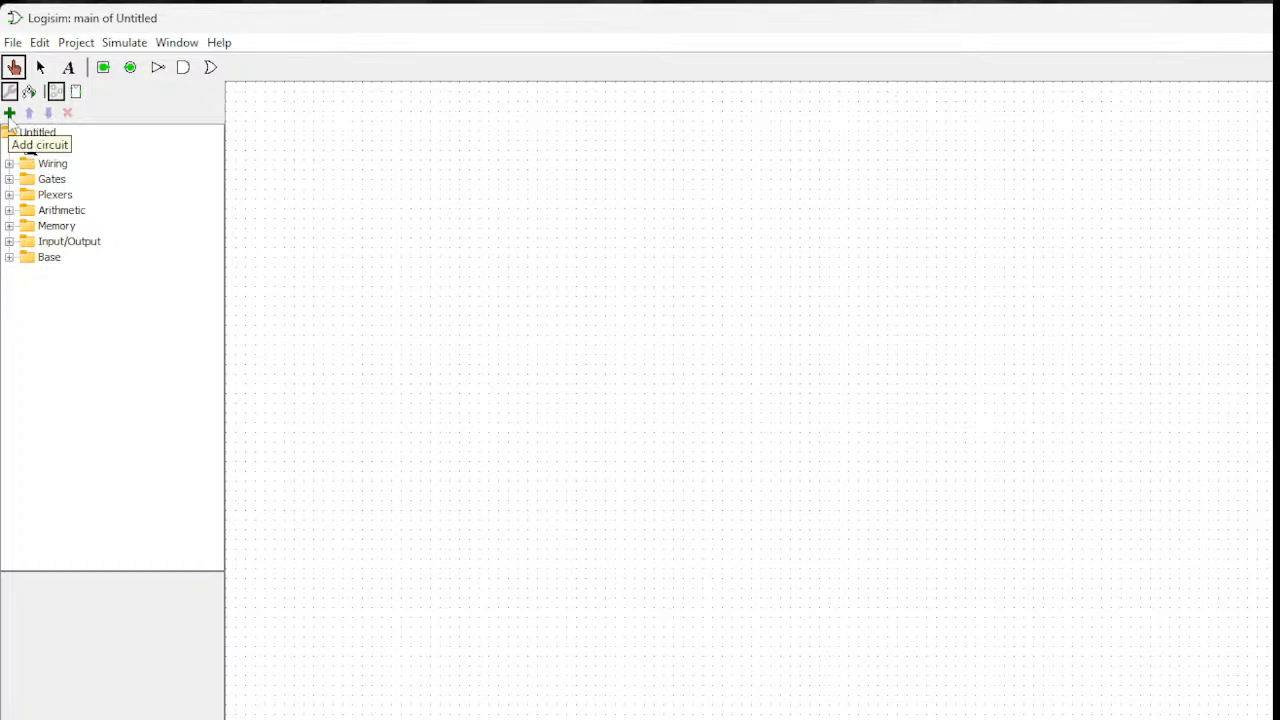
Add a new circuit named And Gate to the project.
click(10, 113)
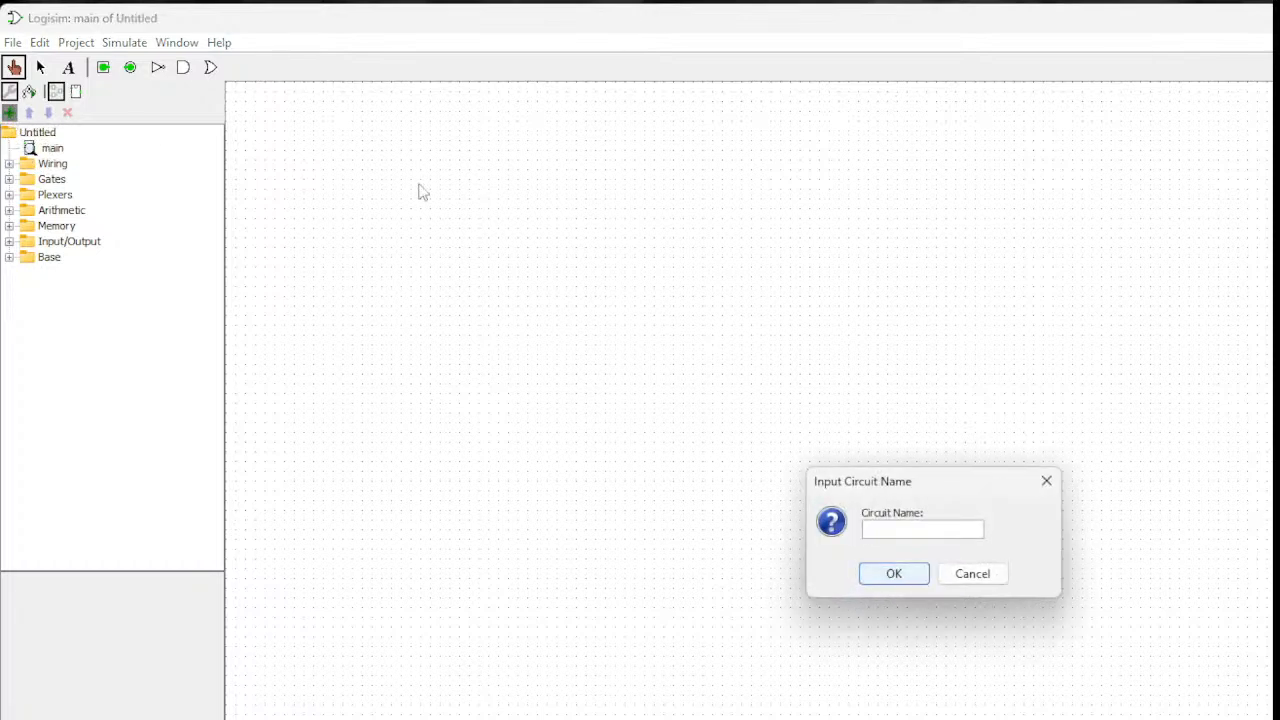
click(1046, 481)
click(124, 43)
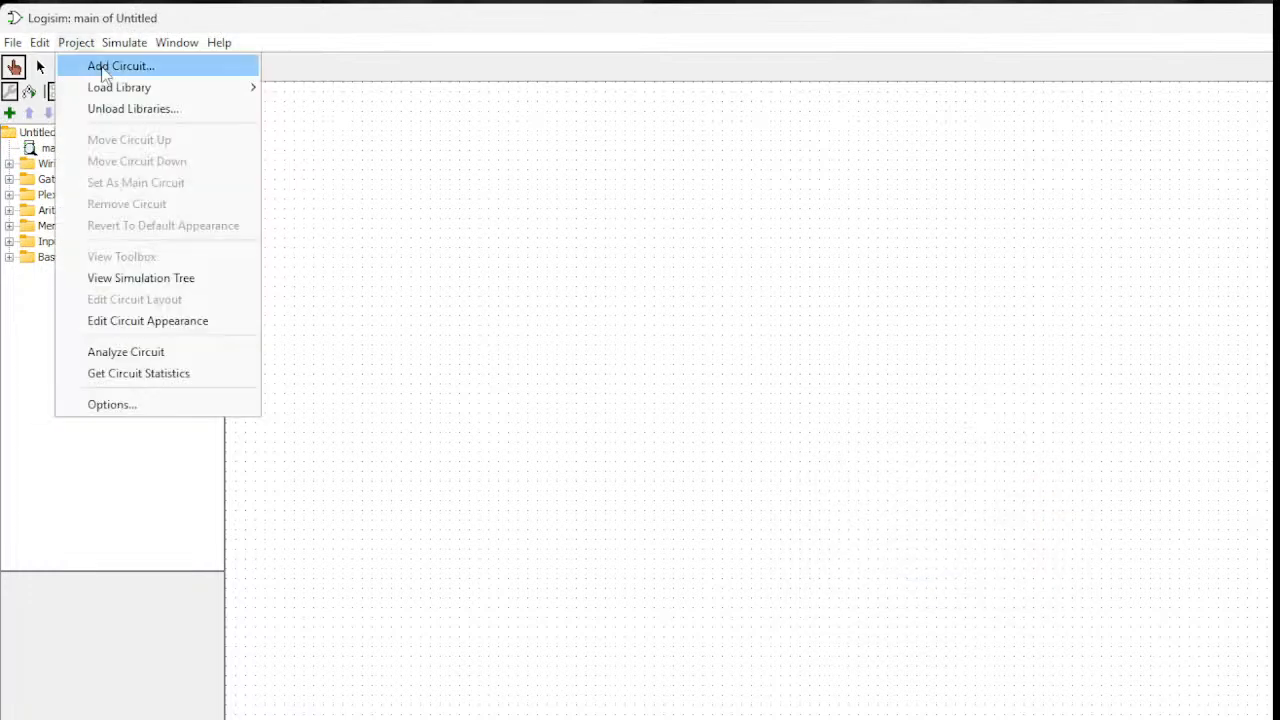
click(104, 66)
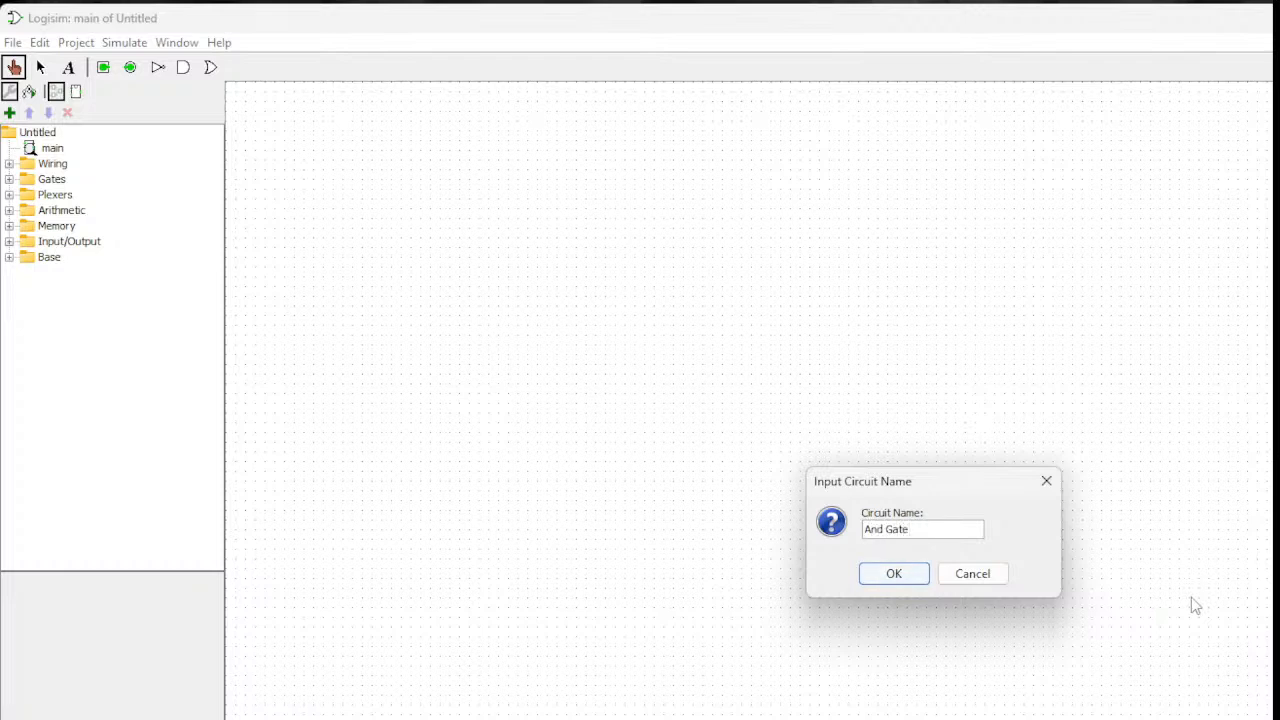
click(905, 579)
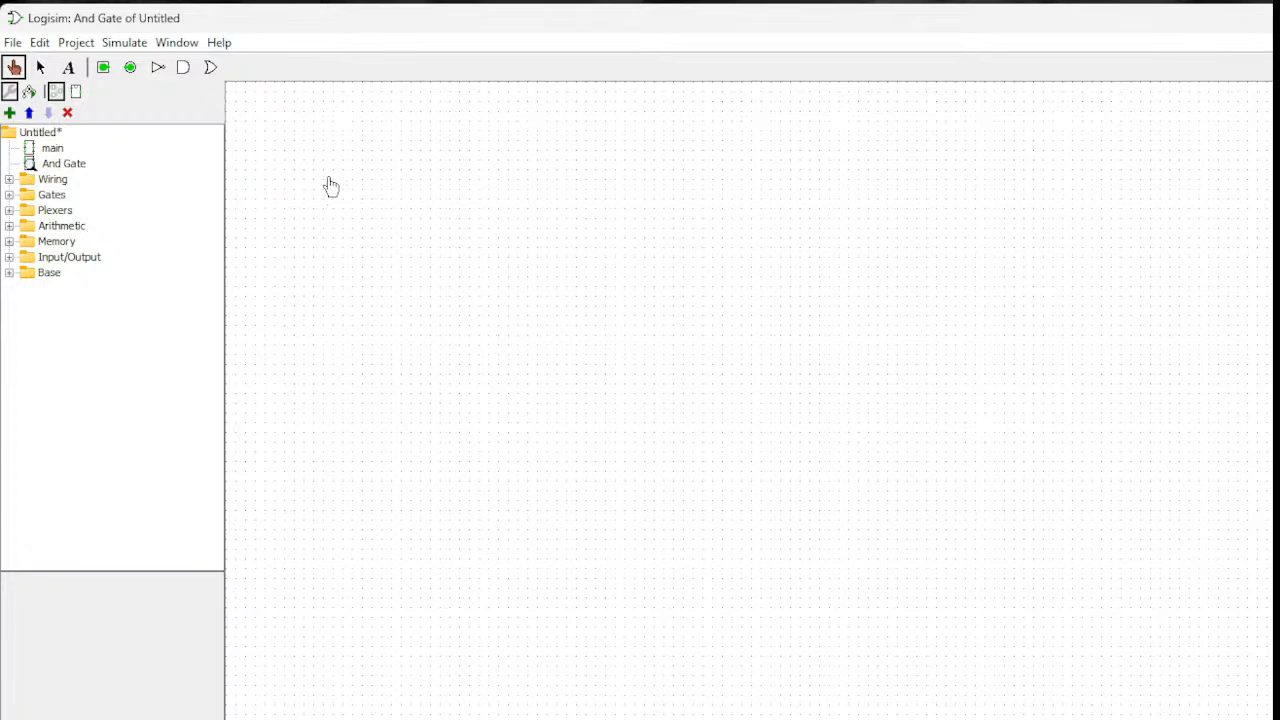
Place an AND gate on the canvas and set its number of inputs to 2.
click(185, 70)
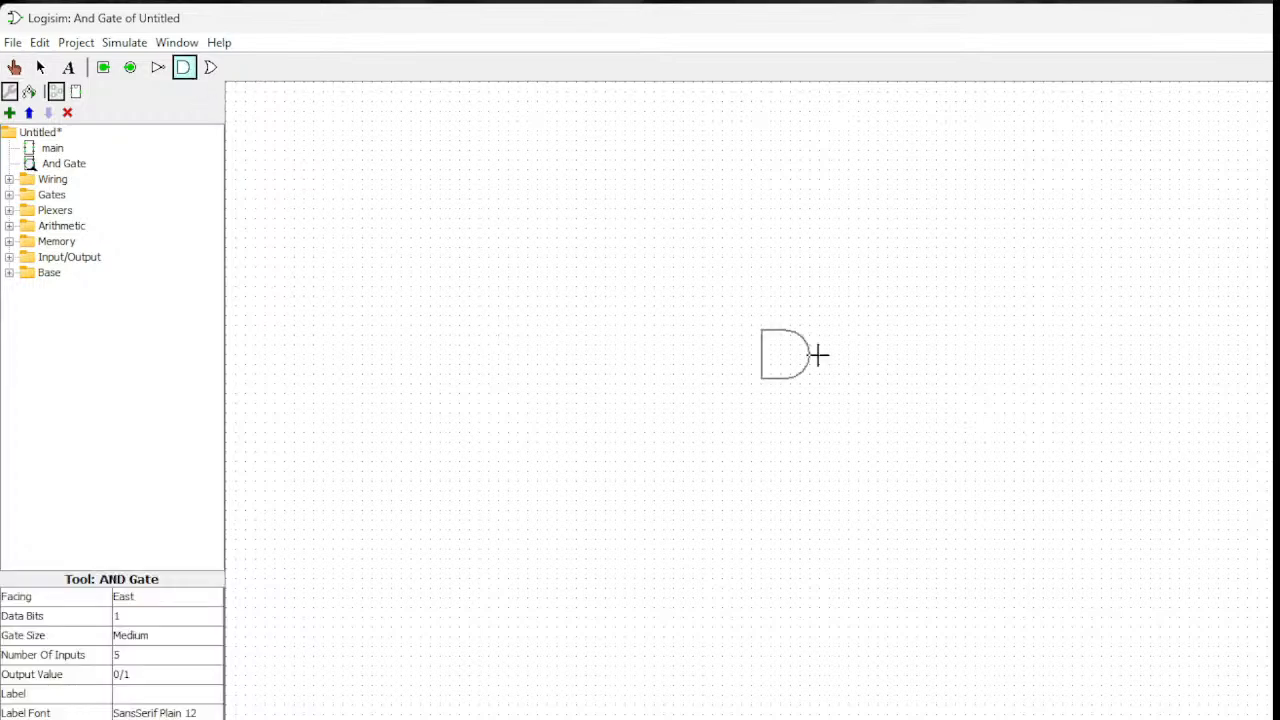
click(805, 310)
click(812, 408)
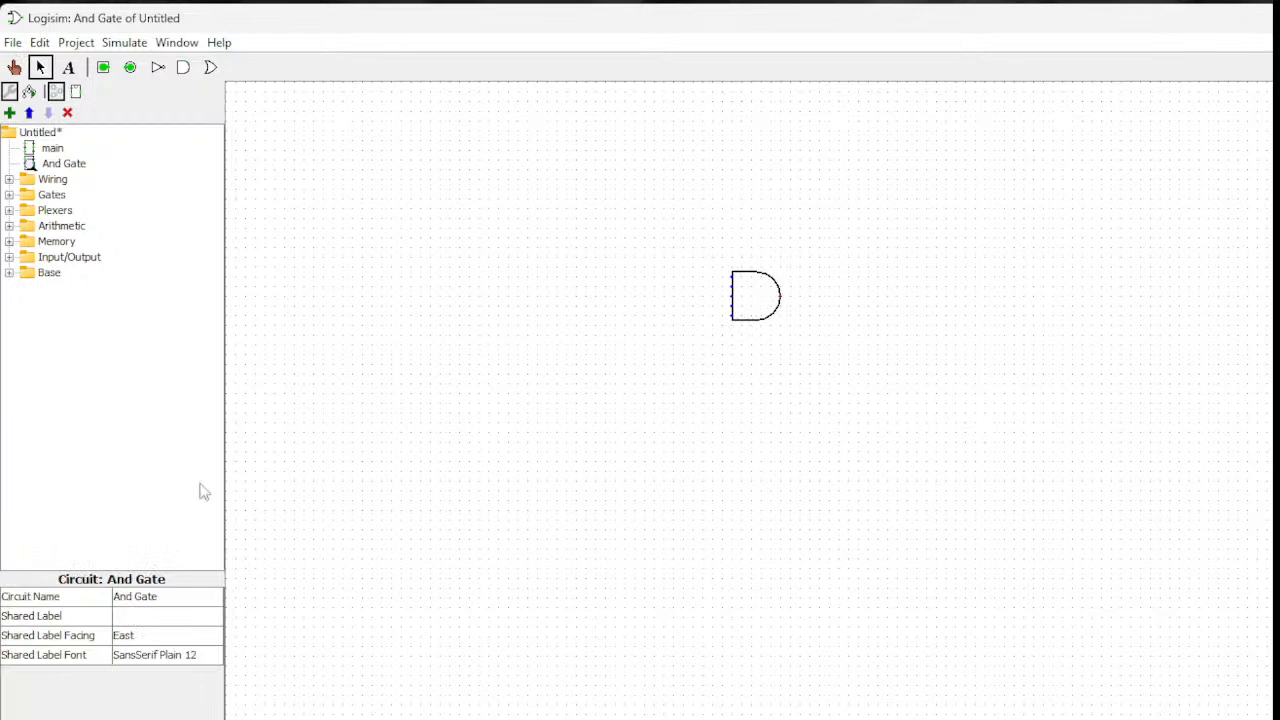
drag(129, 566, 139, 340)
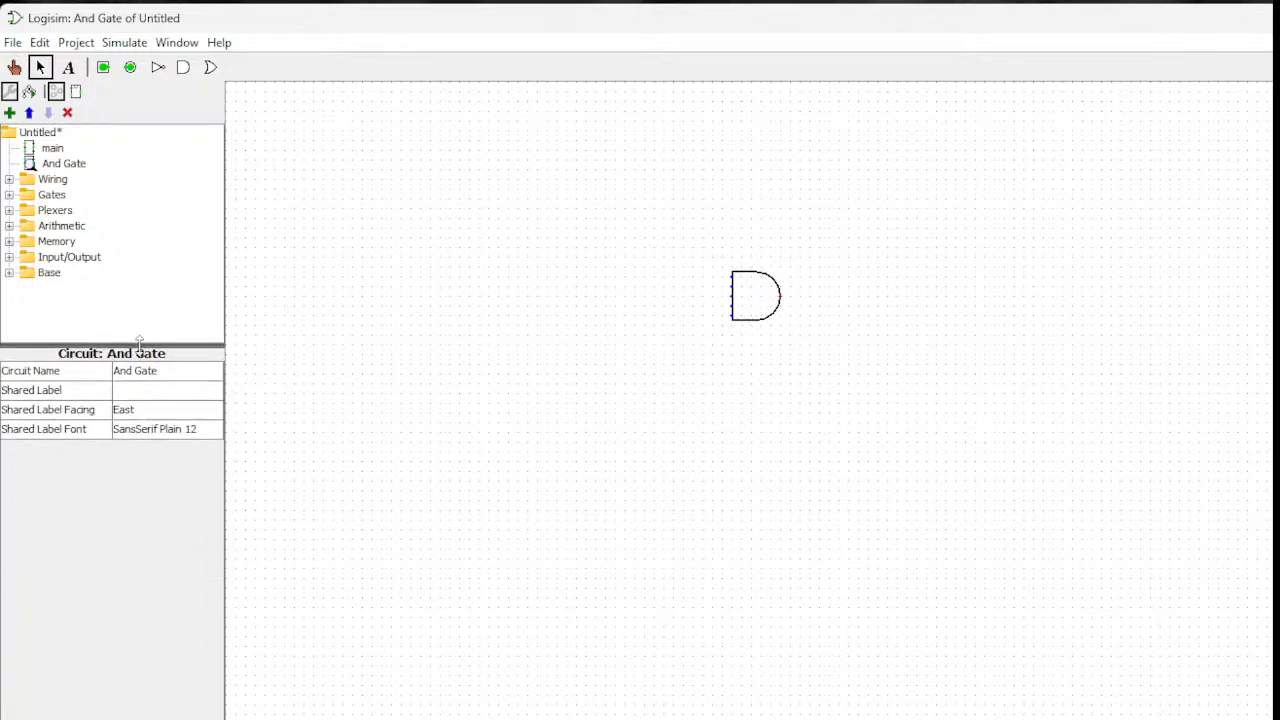
click(780, 310)
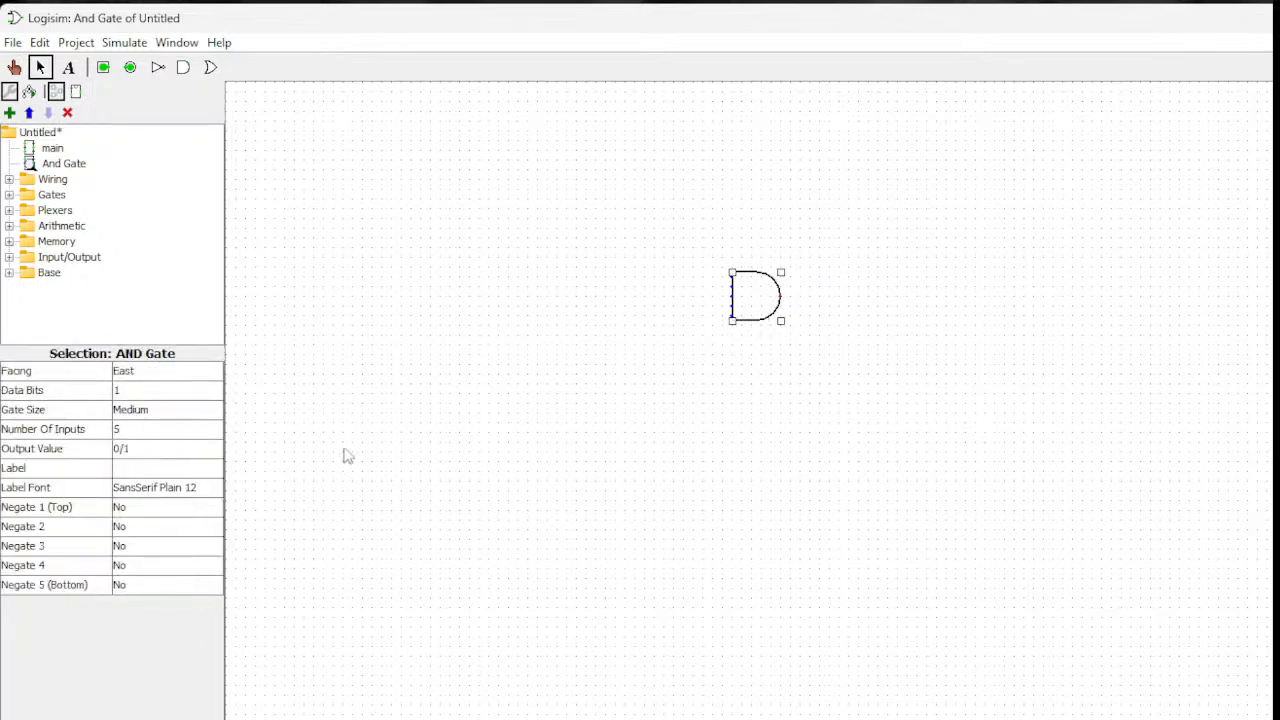
click(131, 432)
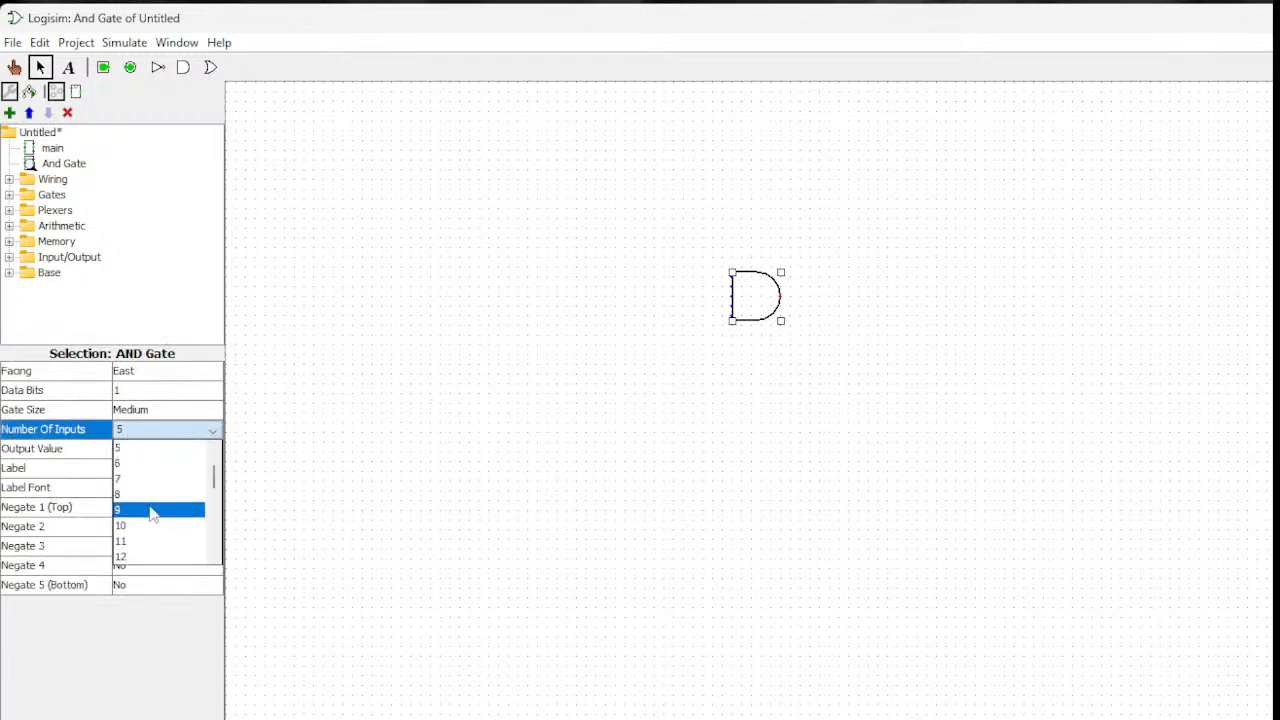
click(140, 448)
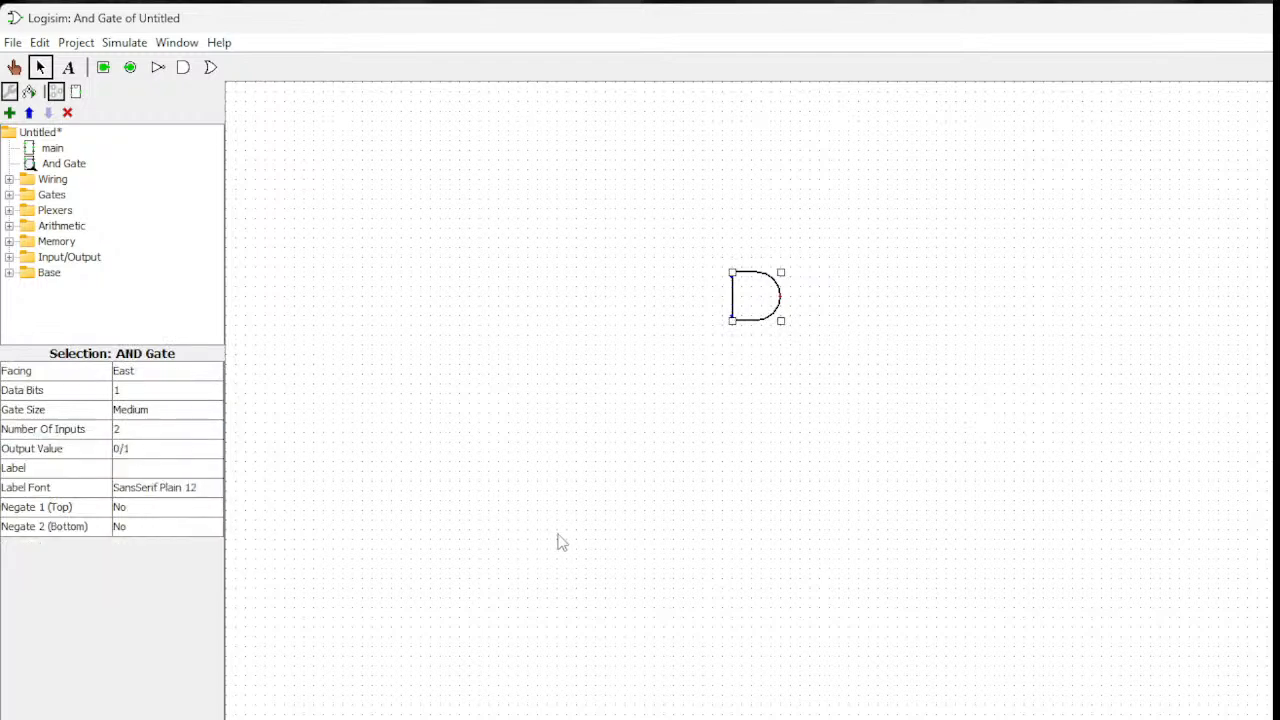
Reposition the AND gate and wire a new input pin to its upper input.
drag(745, 298, 533, 288)
click(480, 440)
click(481, 361)
click(103, 67)
click(479, 267)
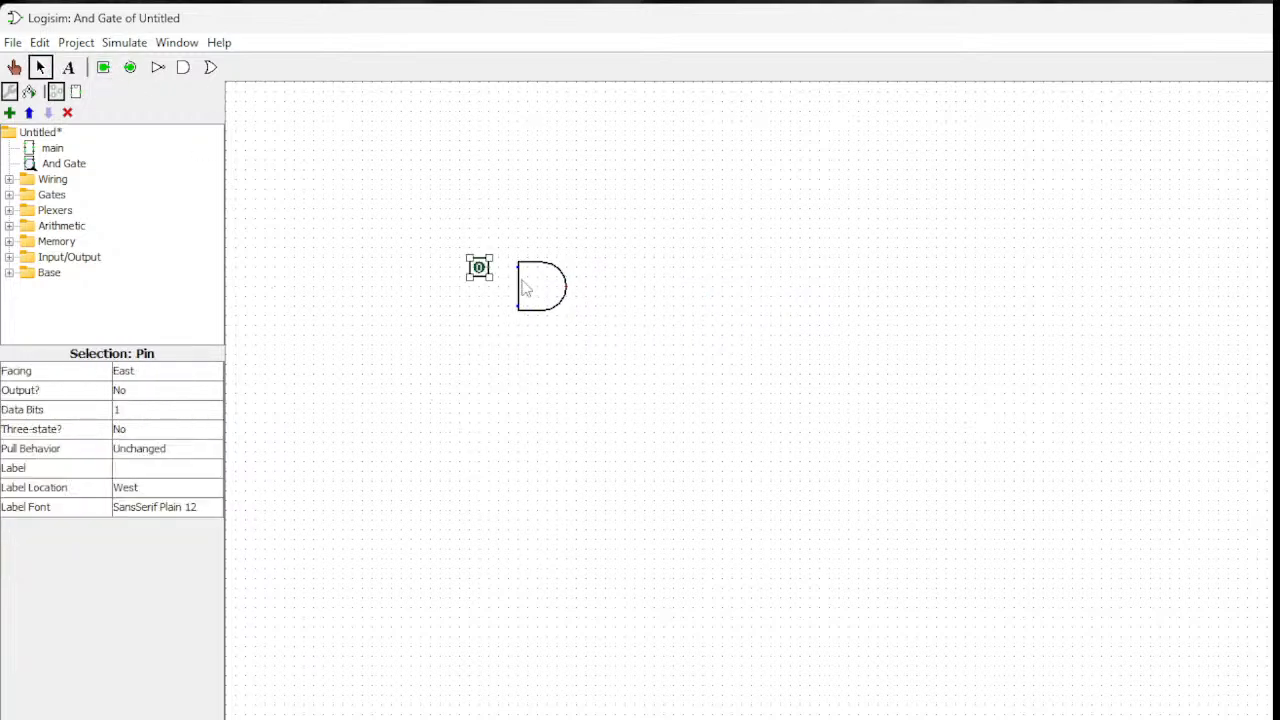
drag(491, 267, 517, 267)
click(465, 314)
Add a second input pin below the first and wire it to the gate's lower input.
click(103, 67)
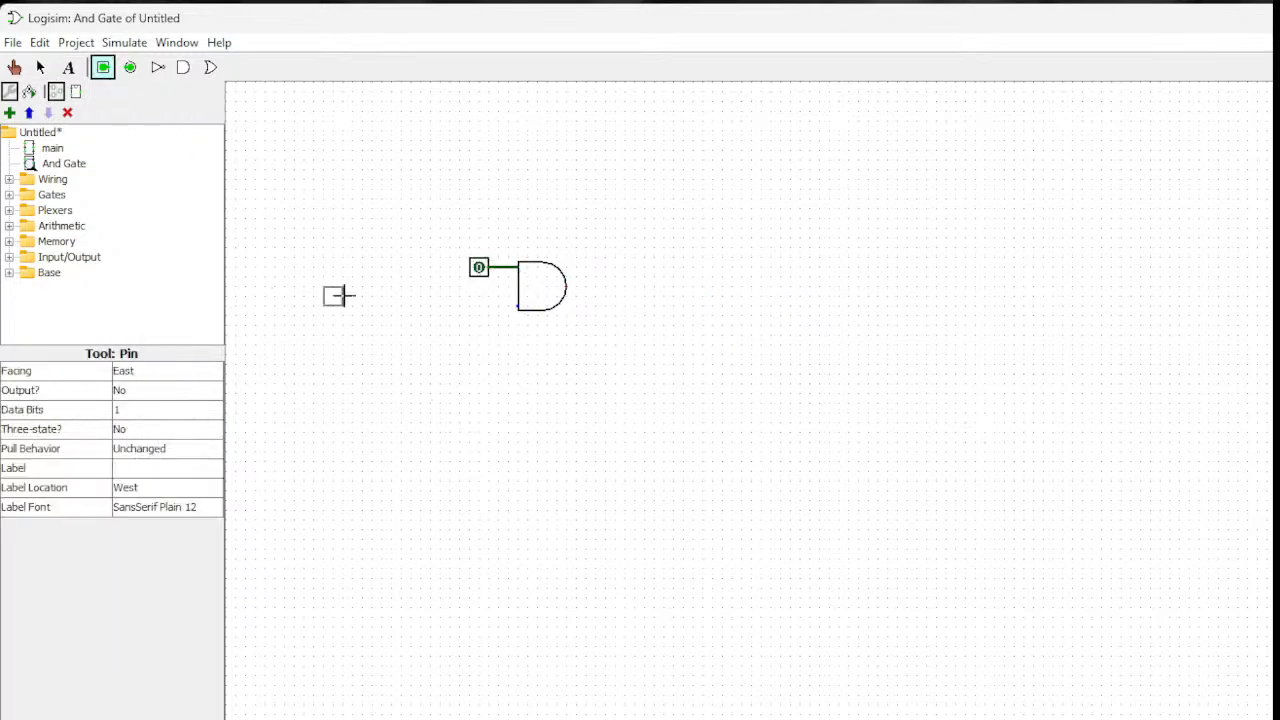
click(480, 306)
click(505, 343)
drag(517, 306, 490, 306)
Add an output pin beside the AND gate and wire it to the gate's output.
click(130, 67)
click(605, 286)
click(577, 293)
drag(567, 287, 600, 287)
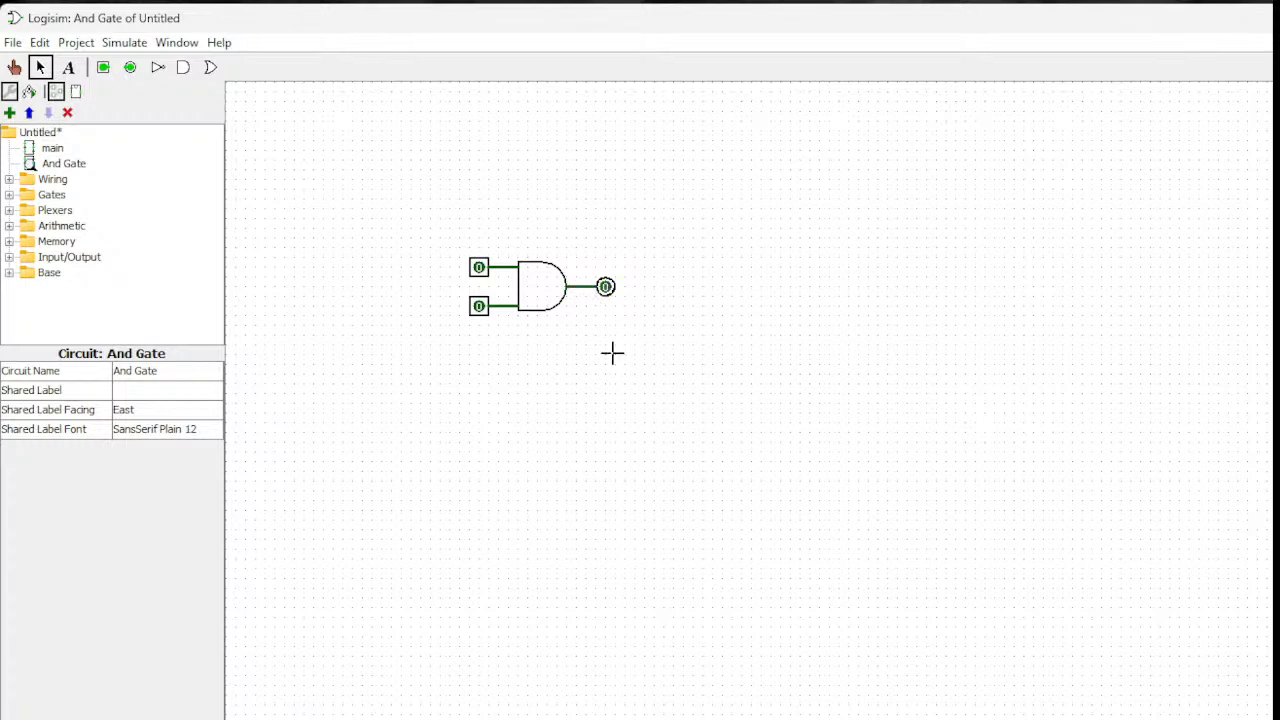
Test the AND gate by toggling its two input pins through different 0 and 1 combinations.
click(15, 68)
click(481, 270)
click(482, 306)
click(483, 314)
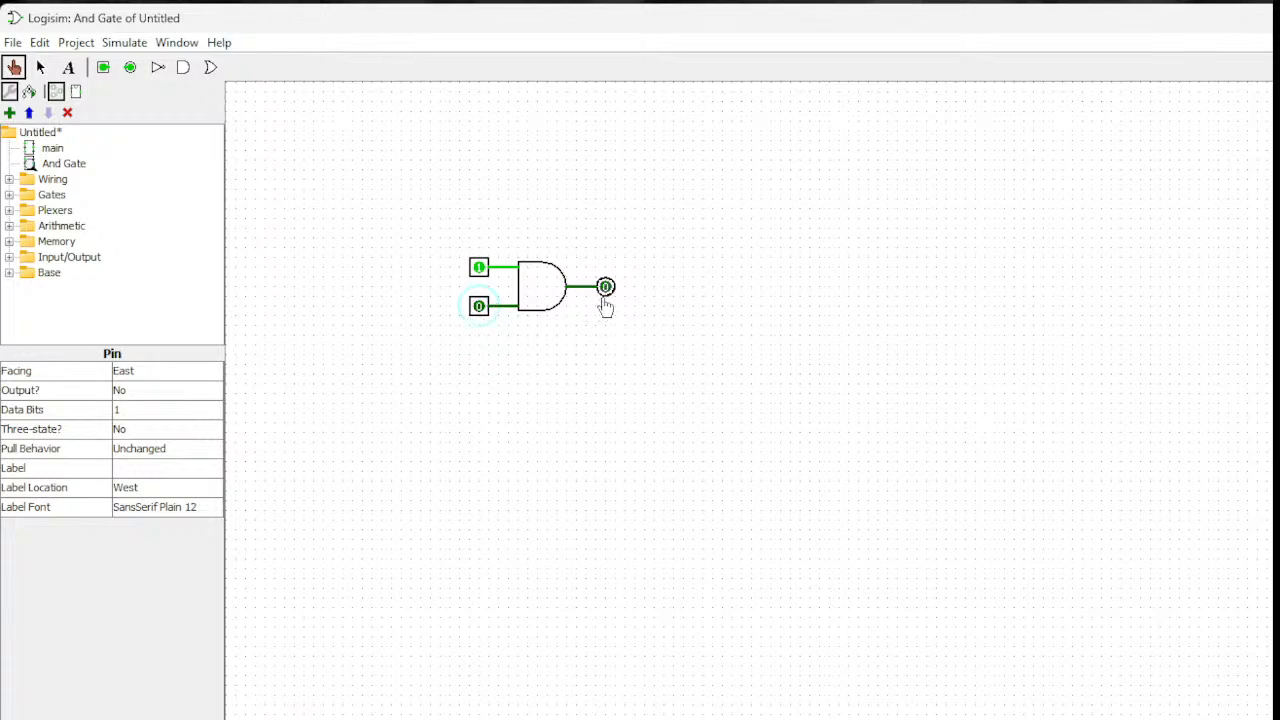
click(480, 306)
click(479, 268)
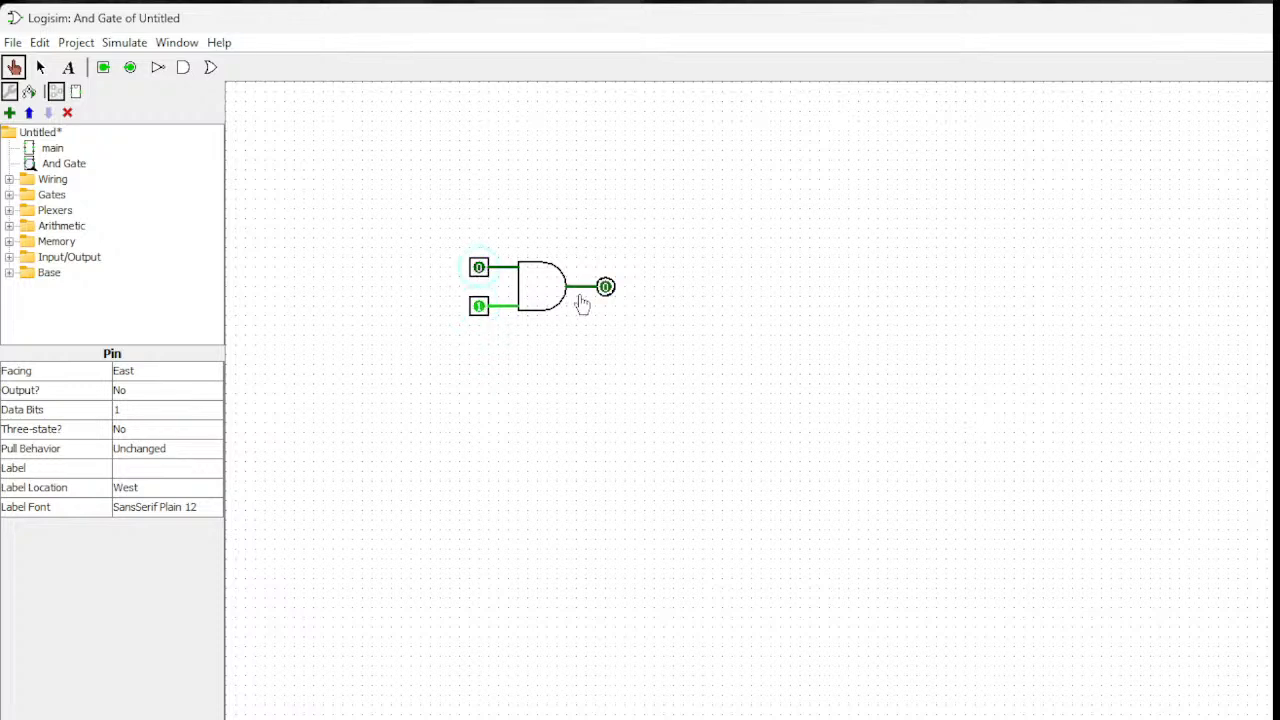
click(480, 308)
Open the main circuit and place an And Gate subcircuit in the upper part of its canvas.
double_click(35, 148)
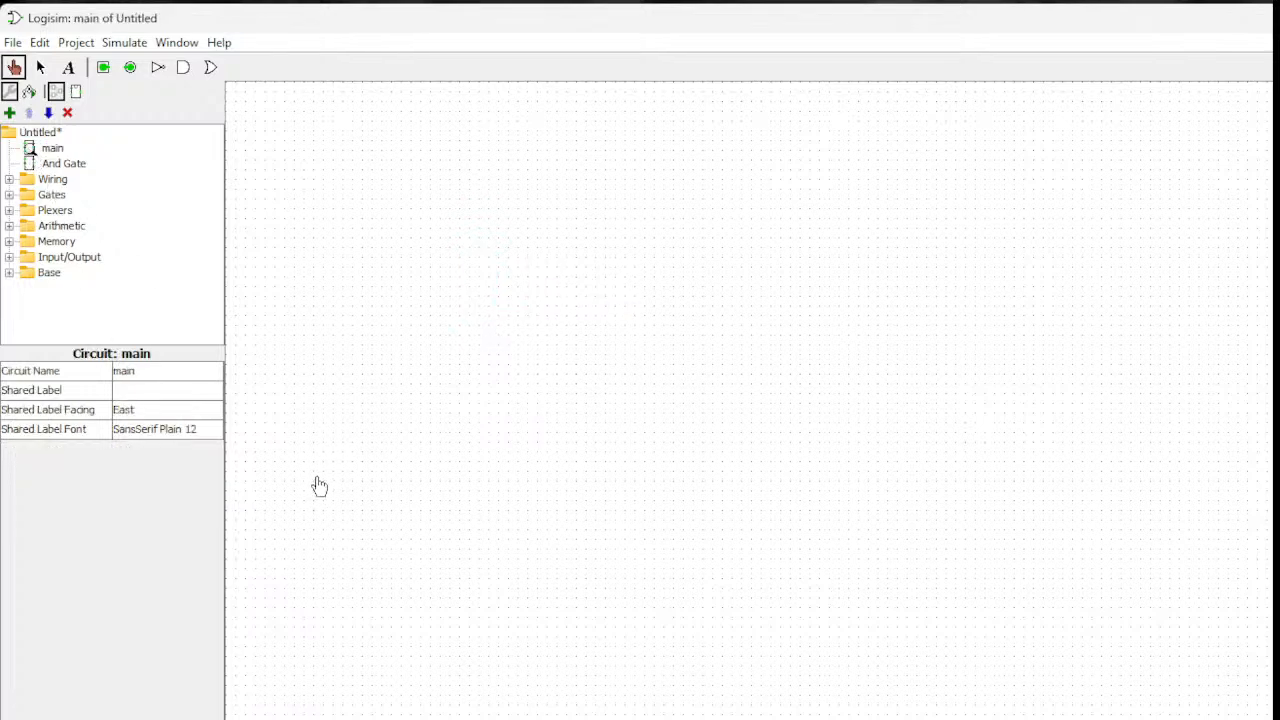
click(62, 163)
click(606, 230)
click(611, 249)
drag(594, 235, 397, 231)
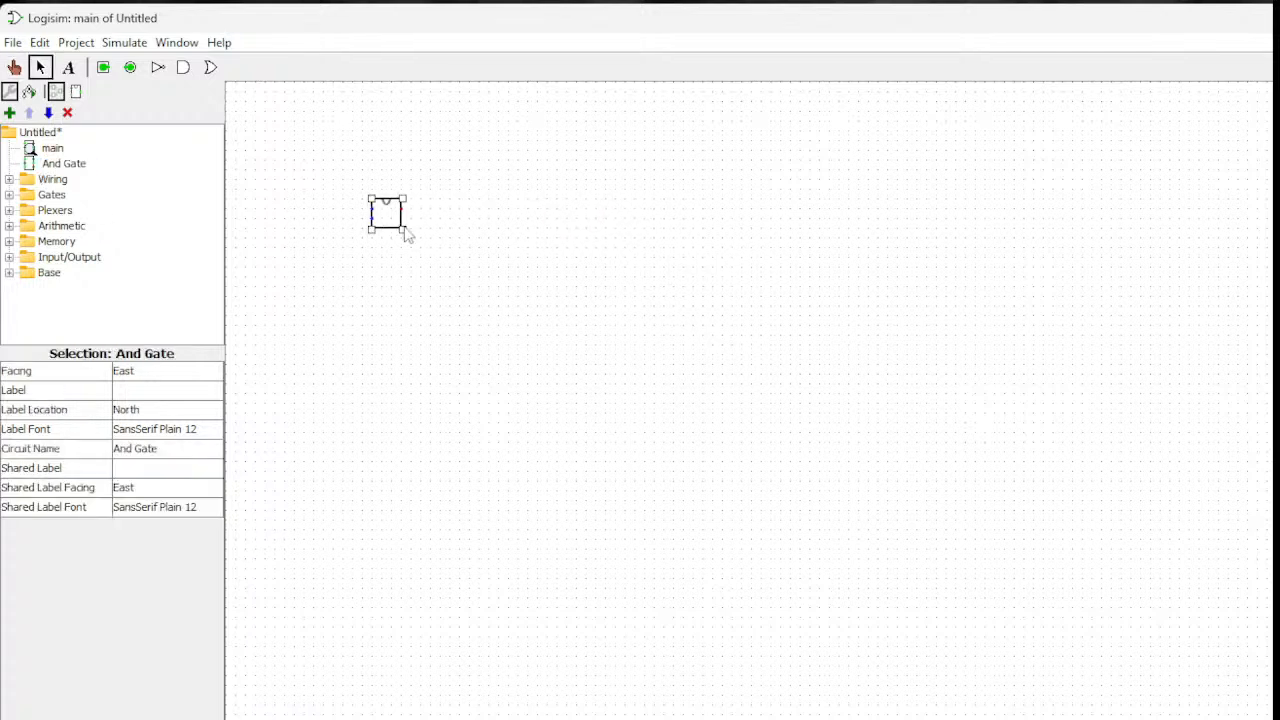
click(408, 240)
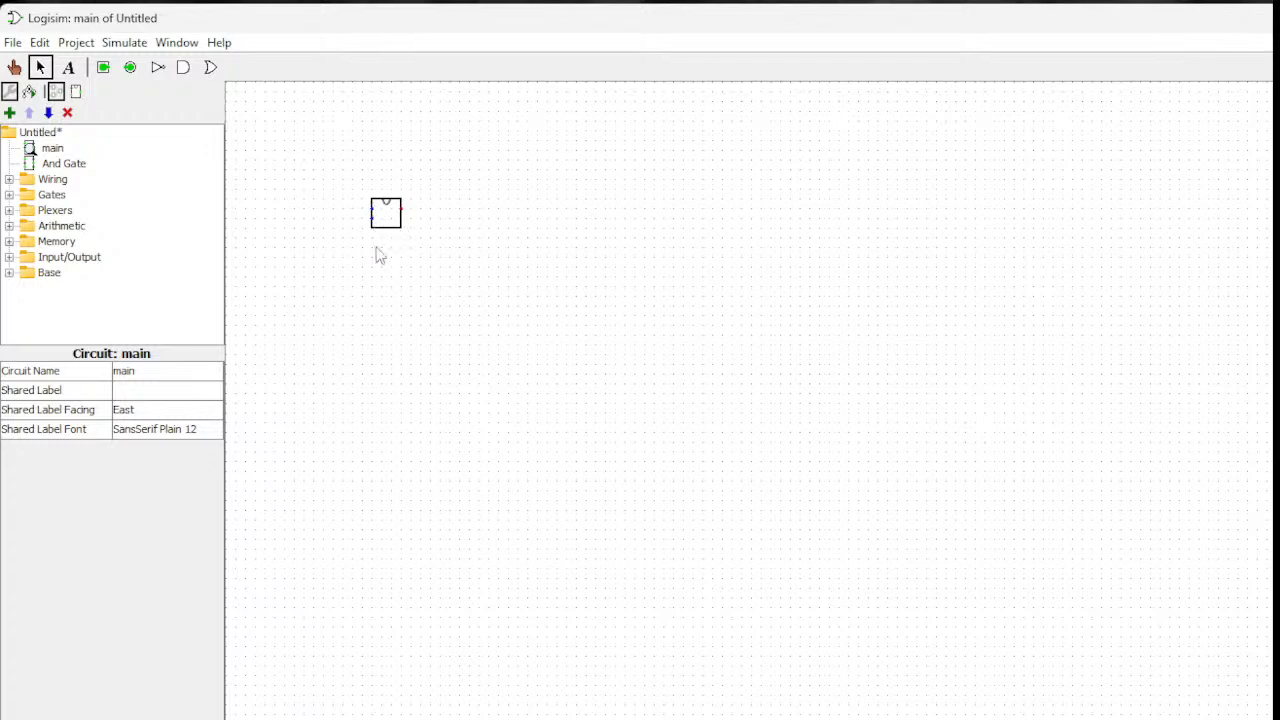
Review the layout inside the And Gate circuit and return to the main circuit.
click(55, 167)
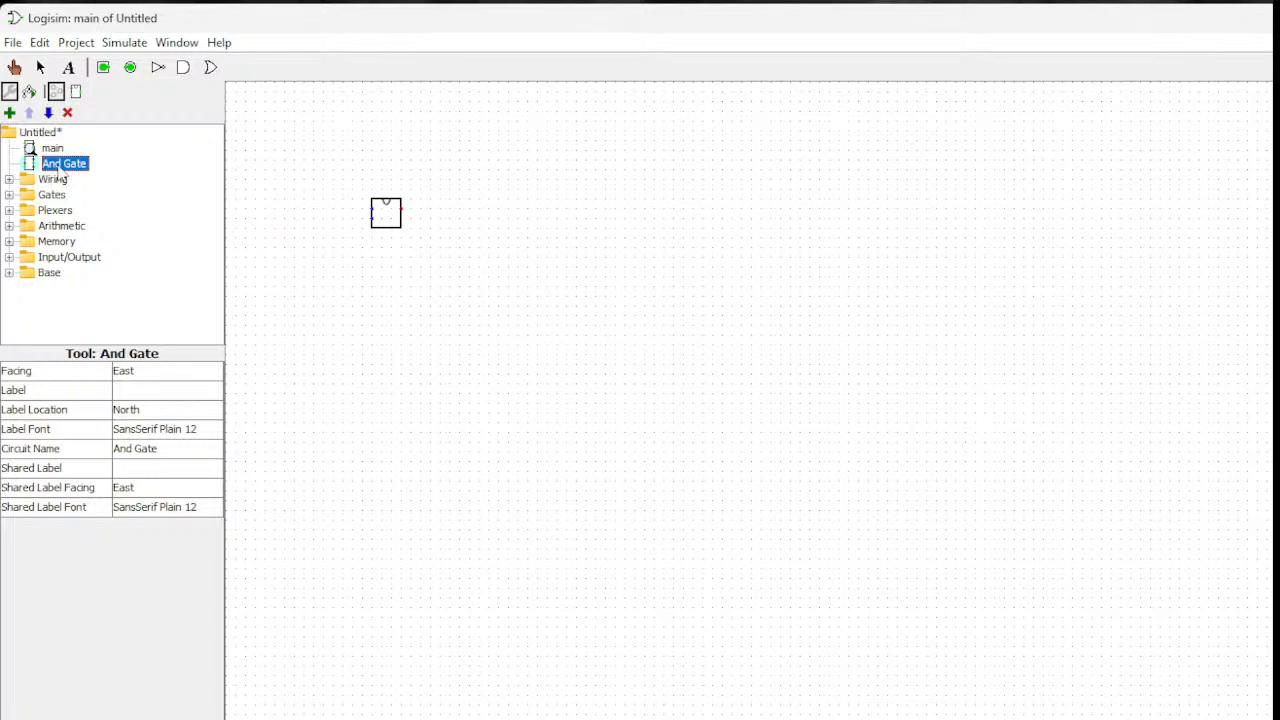
double_click(38, 168)
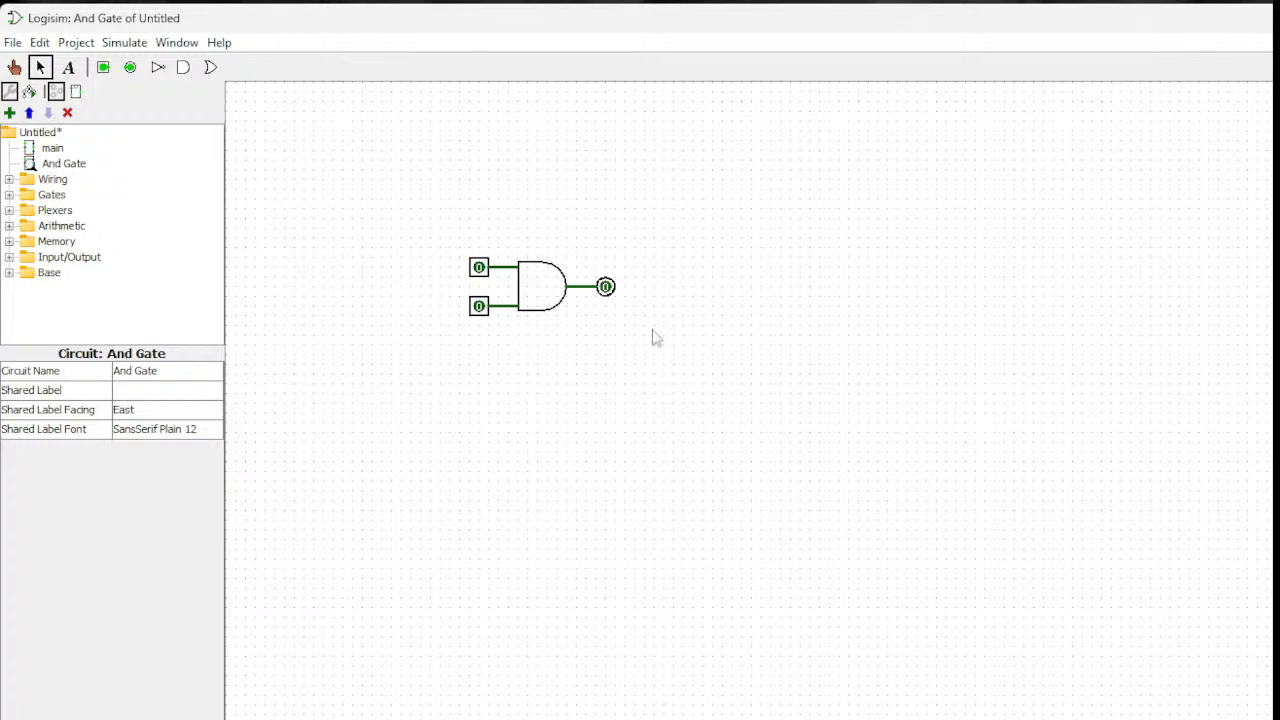
double_click(52, 148)
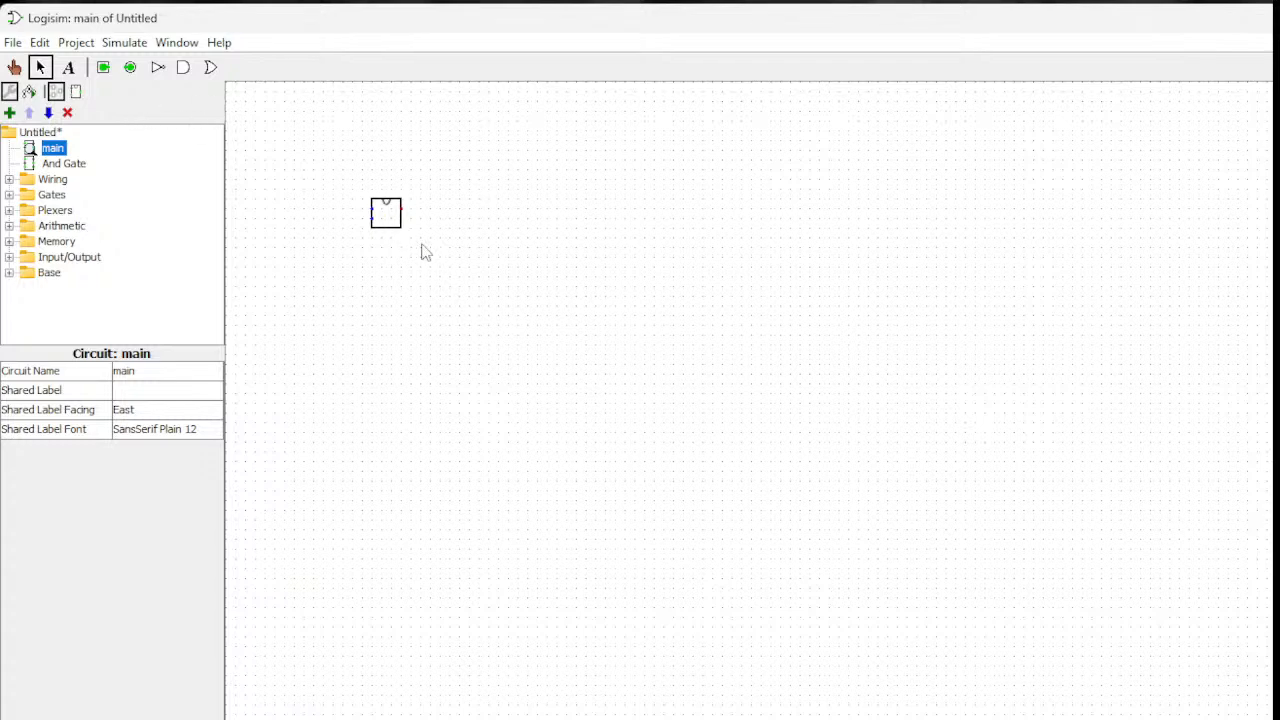
Add an input pin beside the And Gate subcircuit and wire it to the upper input port.
click(103, 67)
click(342, 208)
click(372, 222)
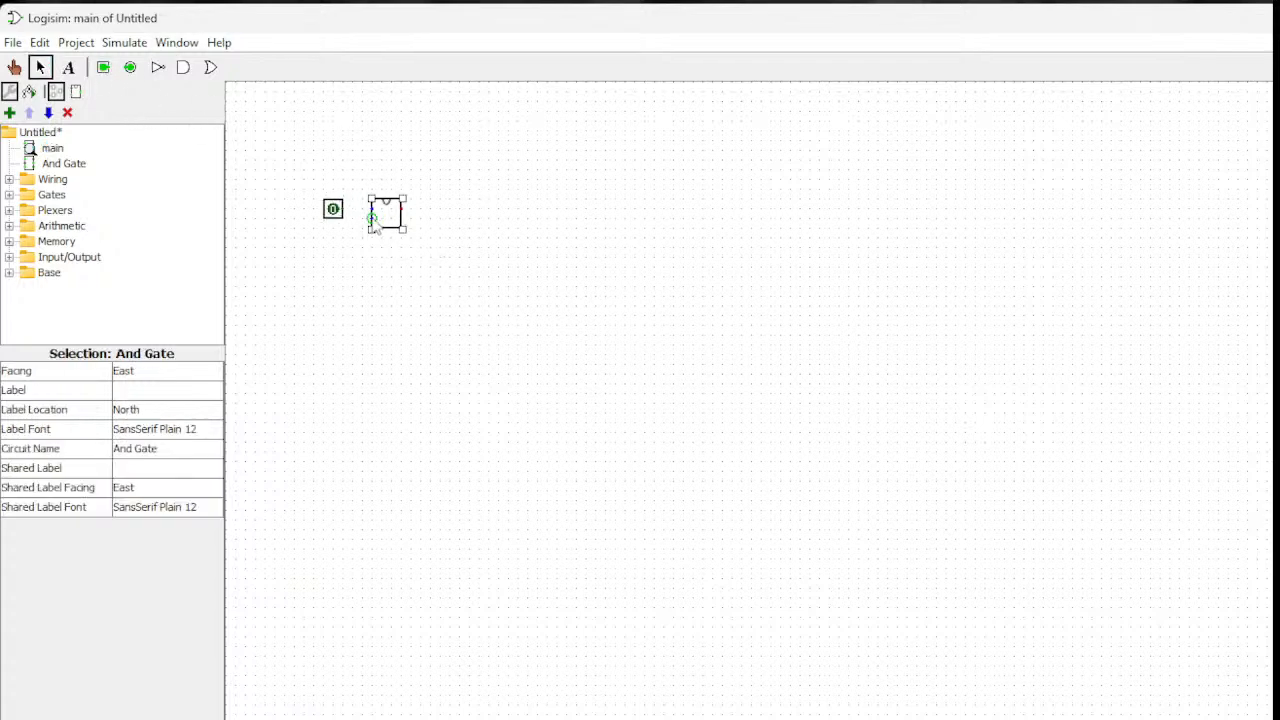
drag(375, 214, 343, 209)
Add a second input pin directly below the first and wire it to the subcircuit's lower input port.
click(103, 67)
click(342, 228)
click(349, 240)
mouse_move(343, 228)
mouse_down()
mouse_move(361, 240)
mouse_move(362, 220)
mouse_up()
Add an output pin across from the subcircuit's output port and wire the two together.
click(134, 72)
click(449, 209)
click(414, 220)
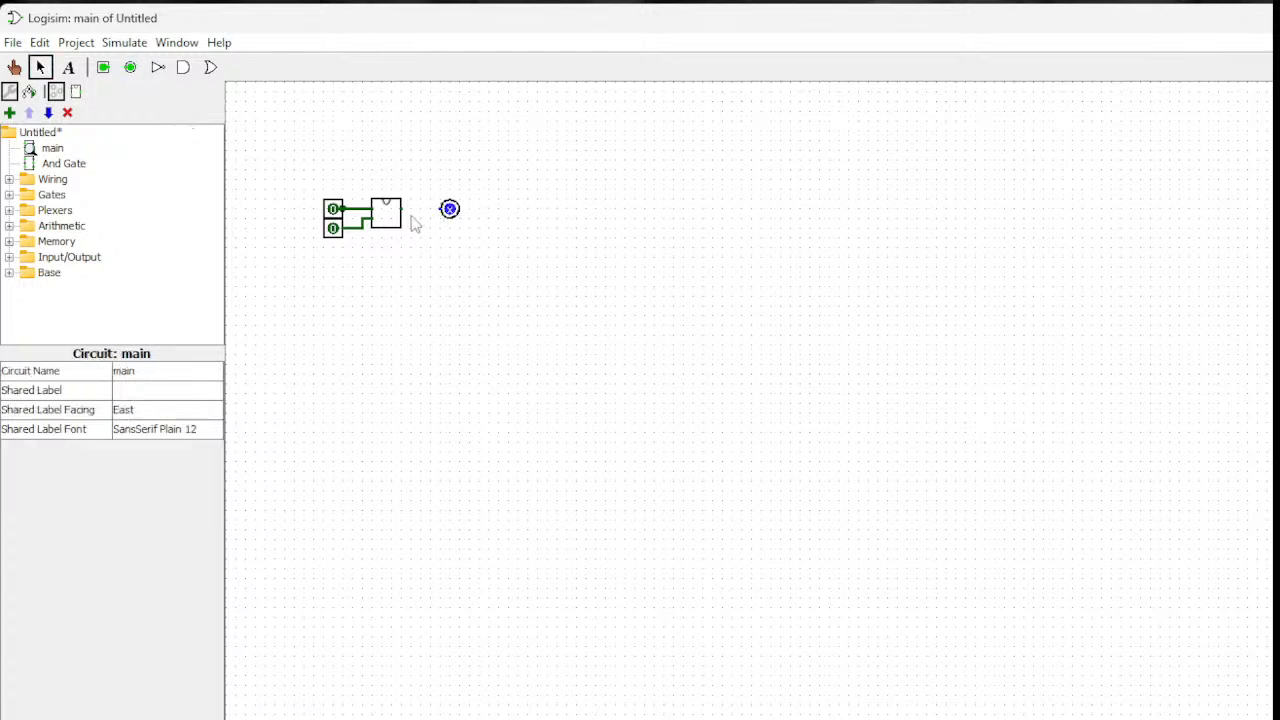
drag(411, 210, 440, 209)
Test the And Gate subcircuit in main by toggling its two input pins between 0 and 1.
click(14, 67)
click(333, 208)
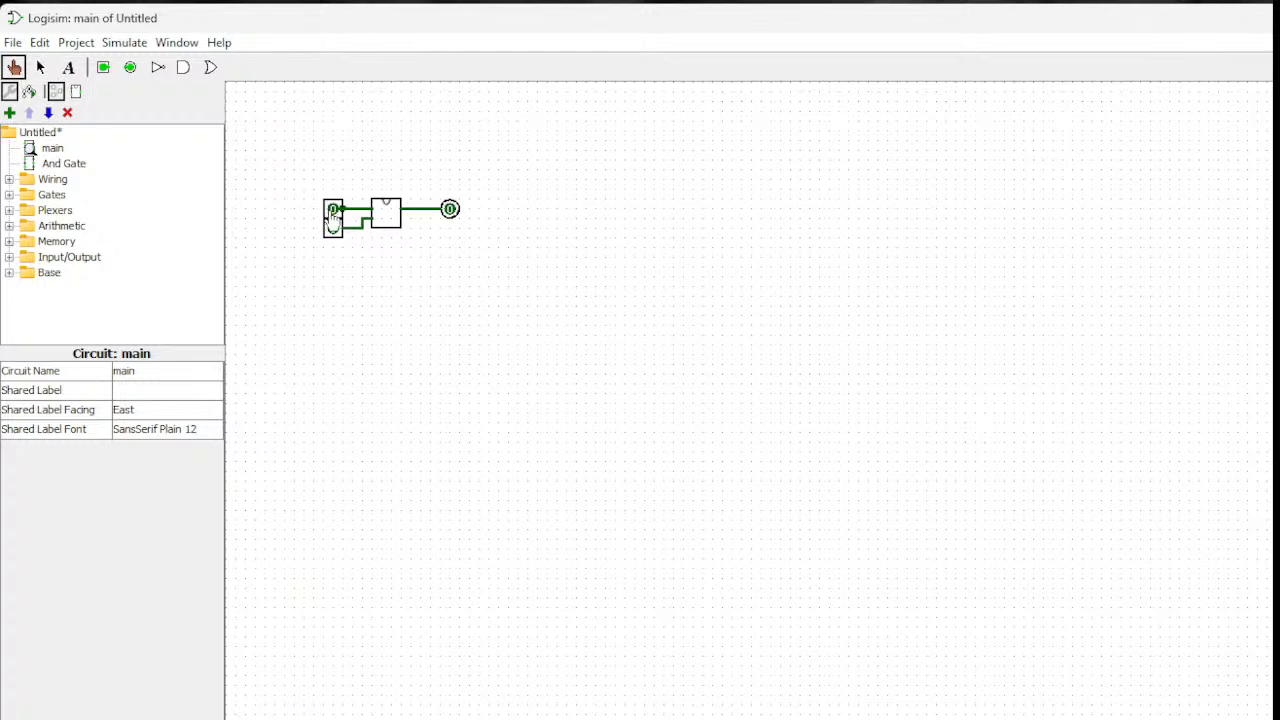
click(333, 228)
click(333, 228)
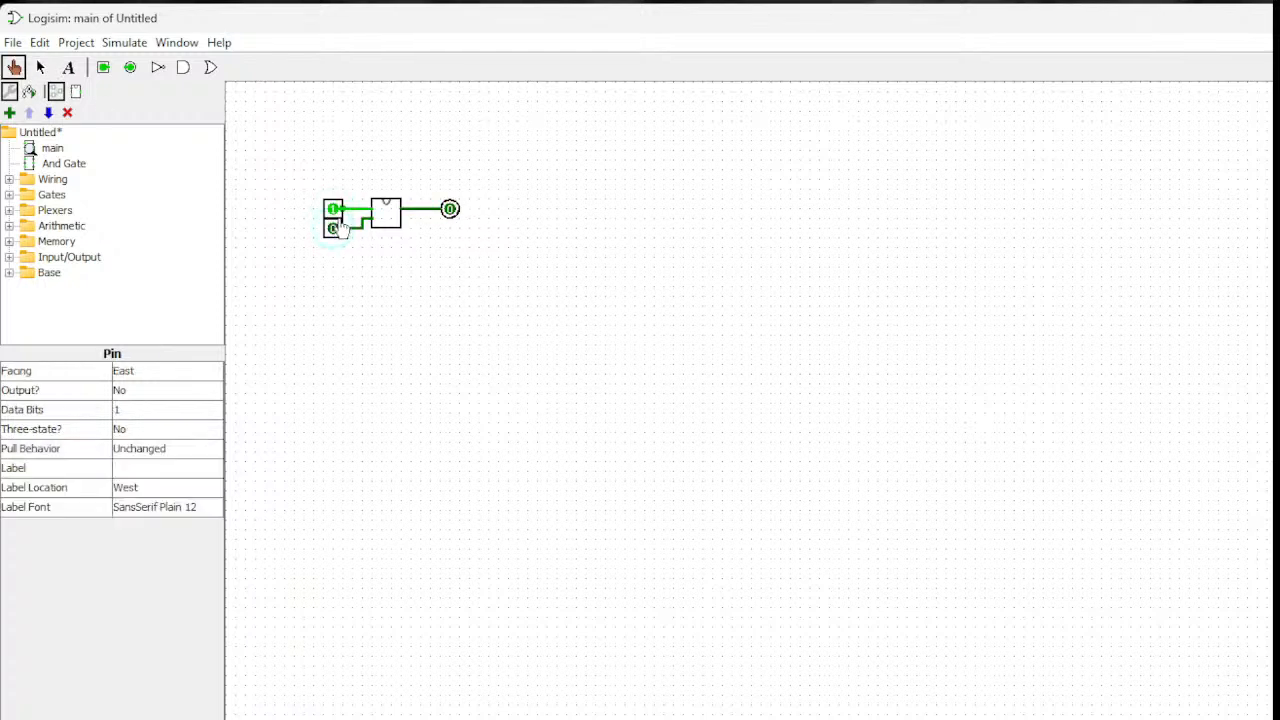
click(333, 208)
click(333, 228)
Open the And Gate circuit's appearance for editing.
double_click(66, 164)
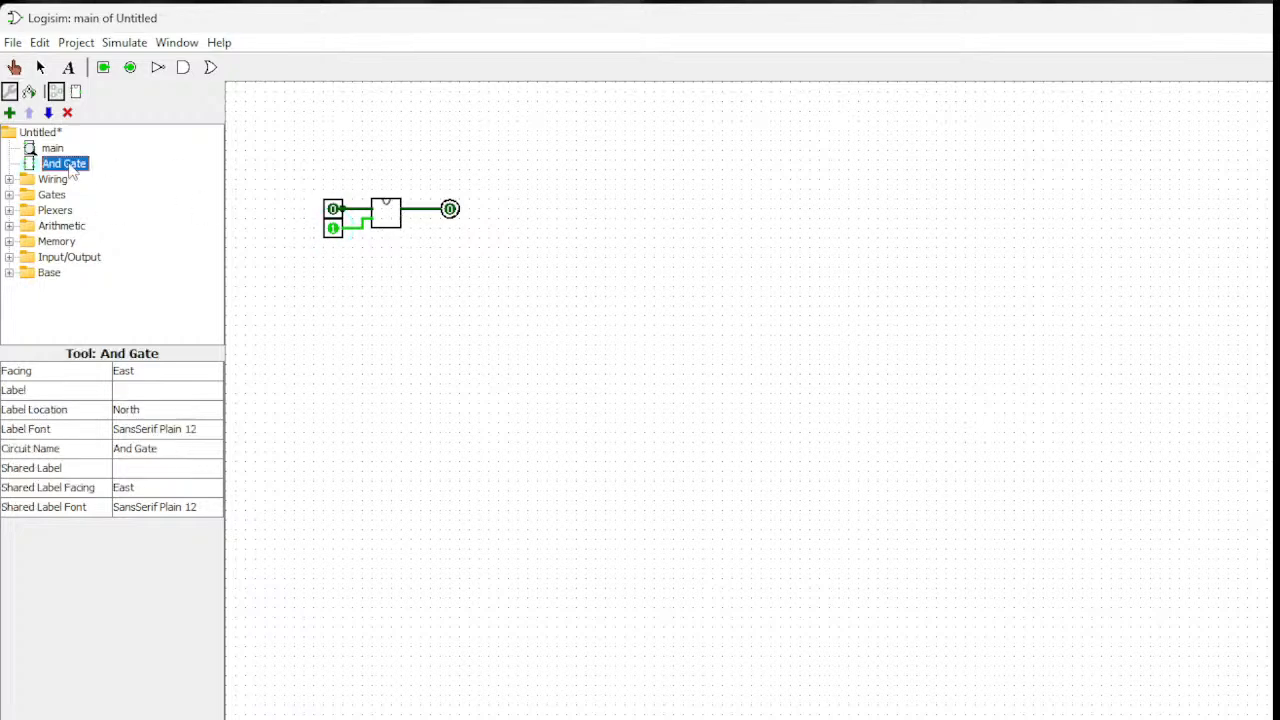
click(75, 92)
drag(293, 155, 318, 168)
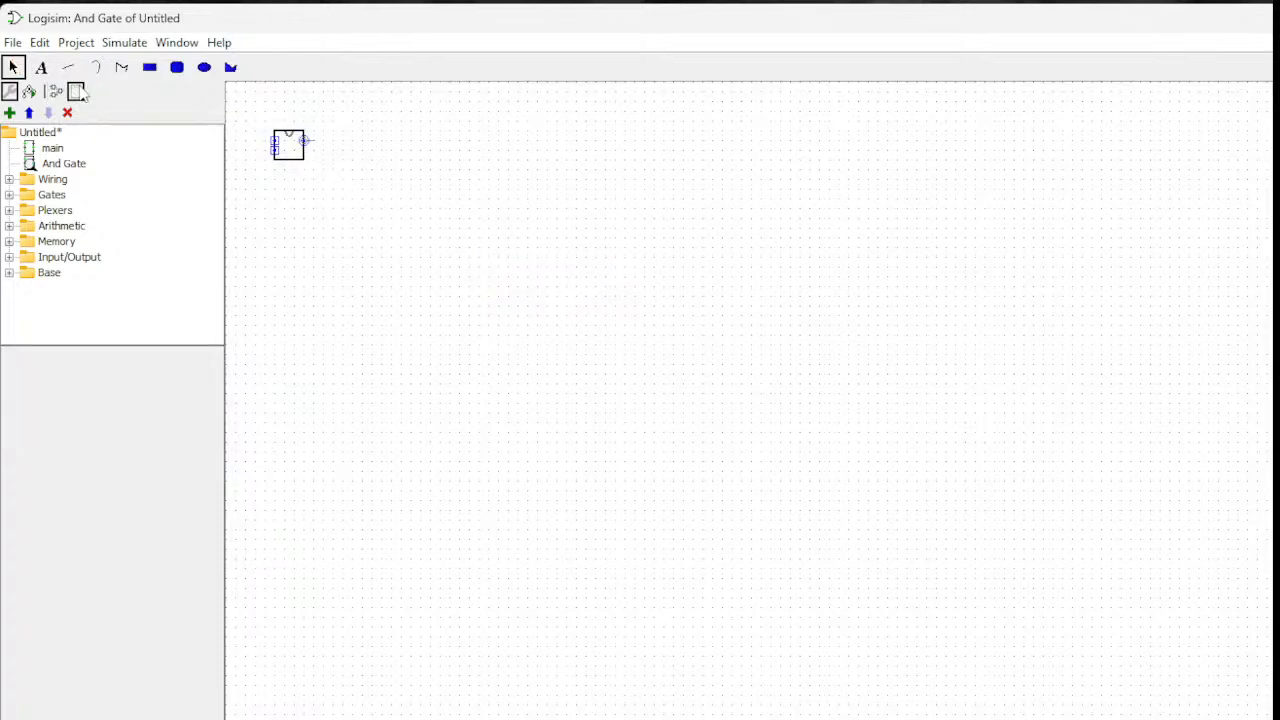
Draw a D-shaped gate outline below the default symbol using a near-vertical line and a curve.
click(69, 67)
drag(412, 198, 420, 363)
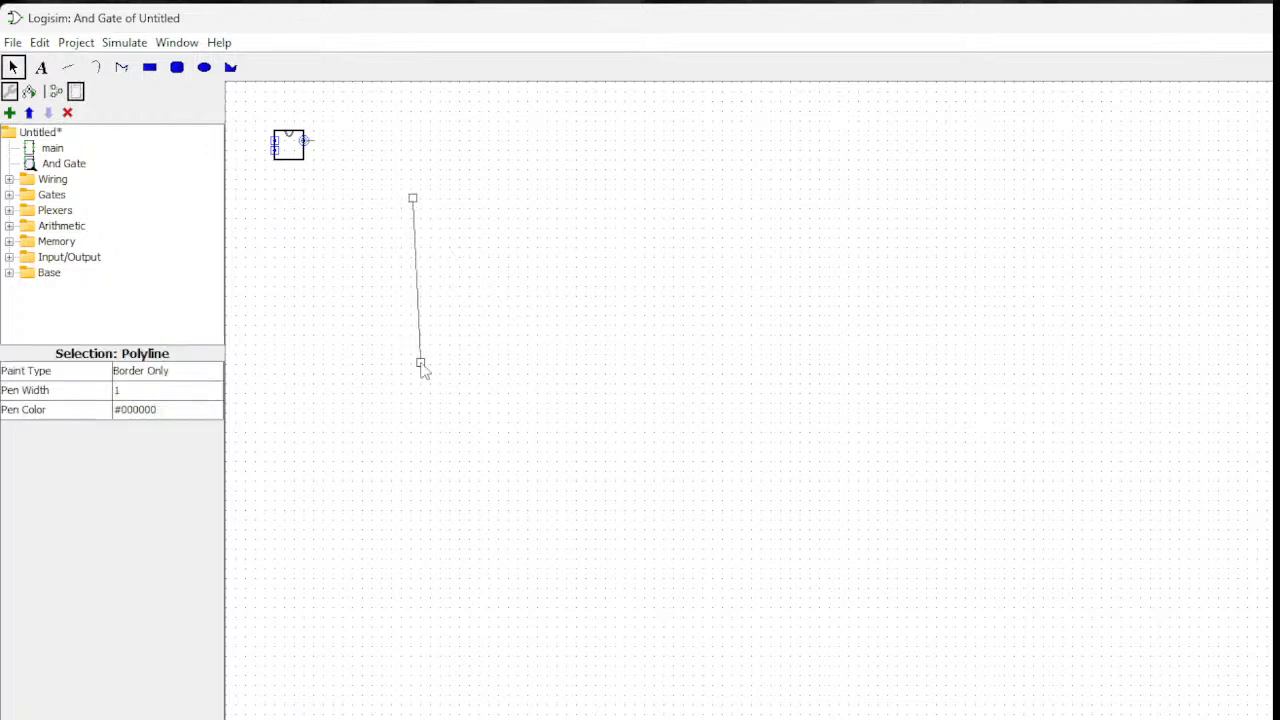
click(95, 67)
drag(410, 202, 425, 350)
click(559, 185)
Move the default rectangle aside and place the two input ports on the outline's straight side and the output port on its curve.
click(281, 150)
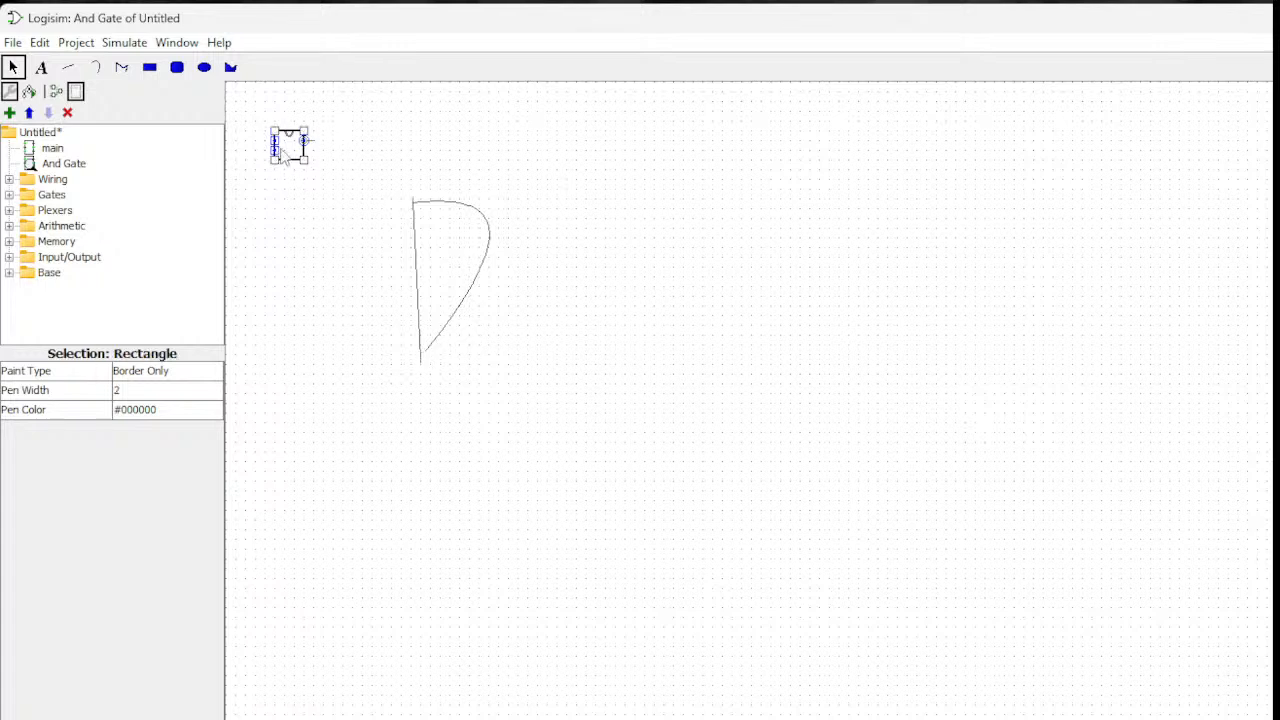
drag(296, 150, 555, 150)
drag(281, 148, 410, 218)
drag(277, 154, 402, 294)
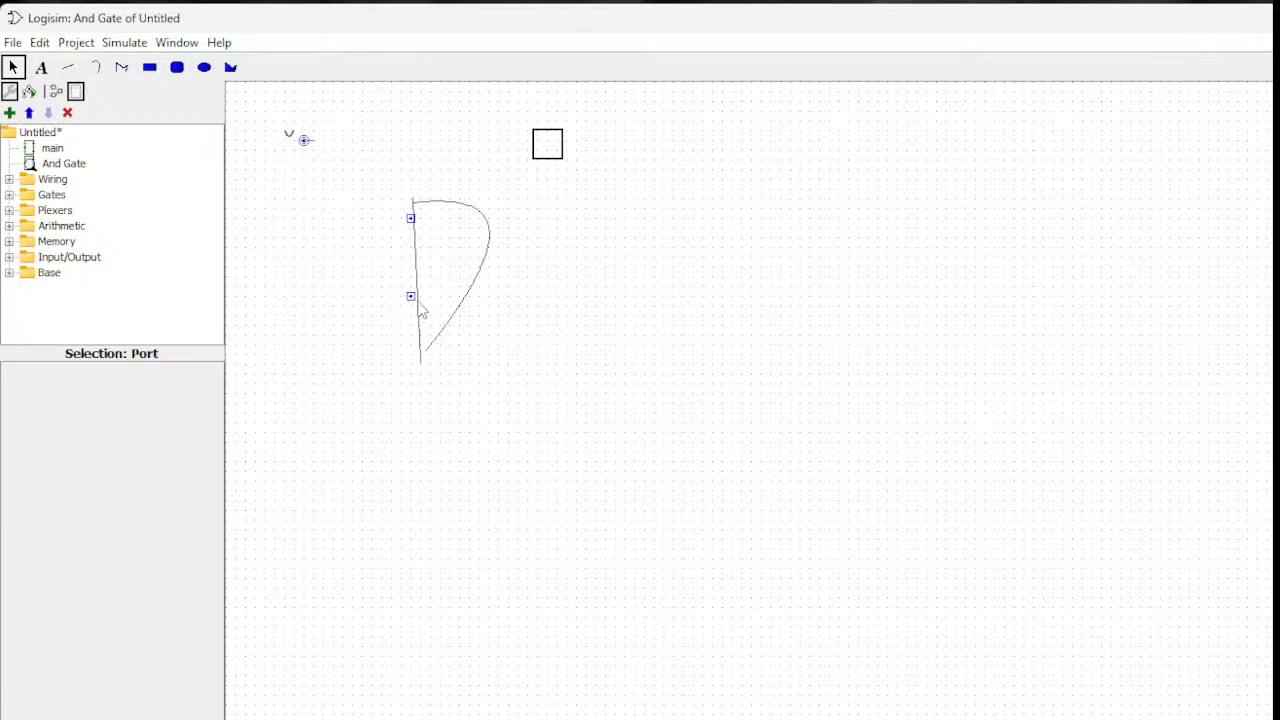
click(597, 345)
mouse_move(305, 141)
mouse_down()
mouse_move(497, 237)
mouse_move(490, 229)
mouse_up()
Delete the default symbol's notch curve and rectangle, and move the anchor inside the D-shaped outline.
click(289, 136)
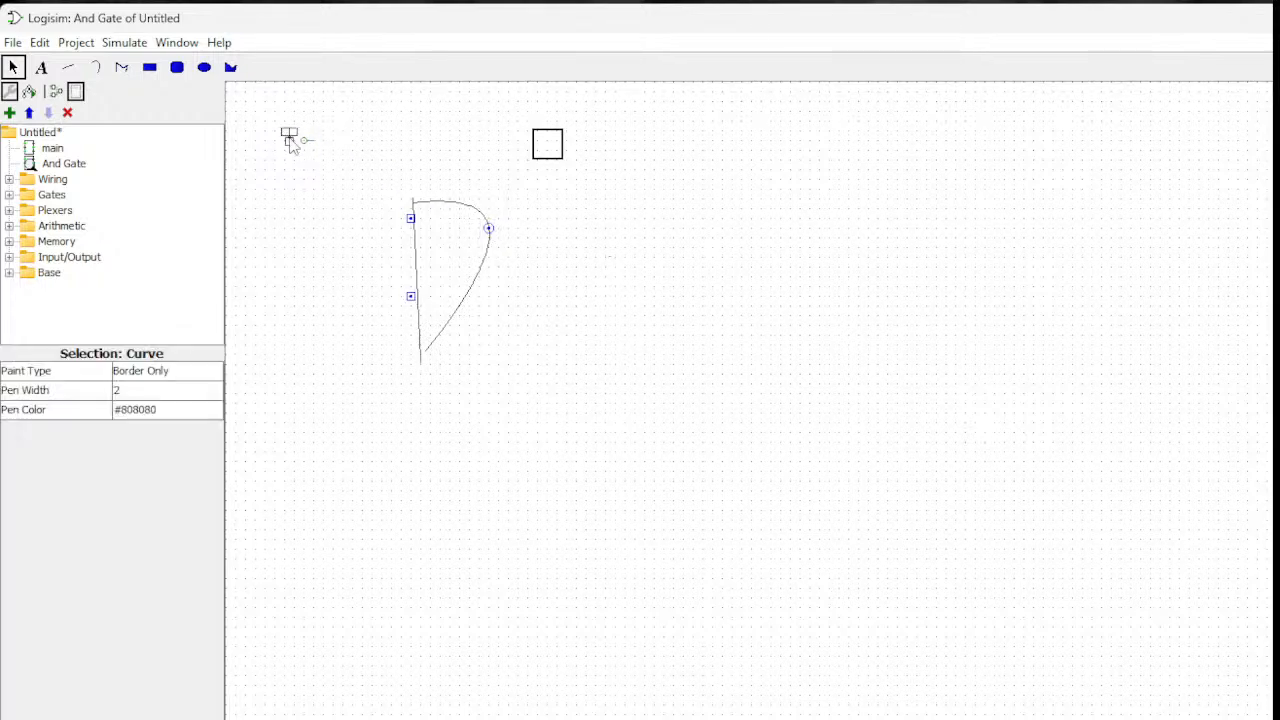
mouse_move(289, 140)
mouse_down()
mouse_move(414, 209)
mouse_move(294, 143)
mouse_up()
key(Delete)
click(308, 142)
drag(309, 142, 452, 248)
click(557, 157)
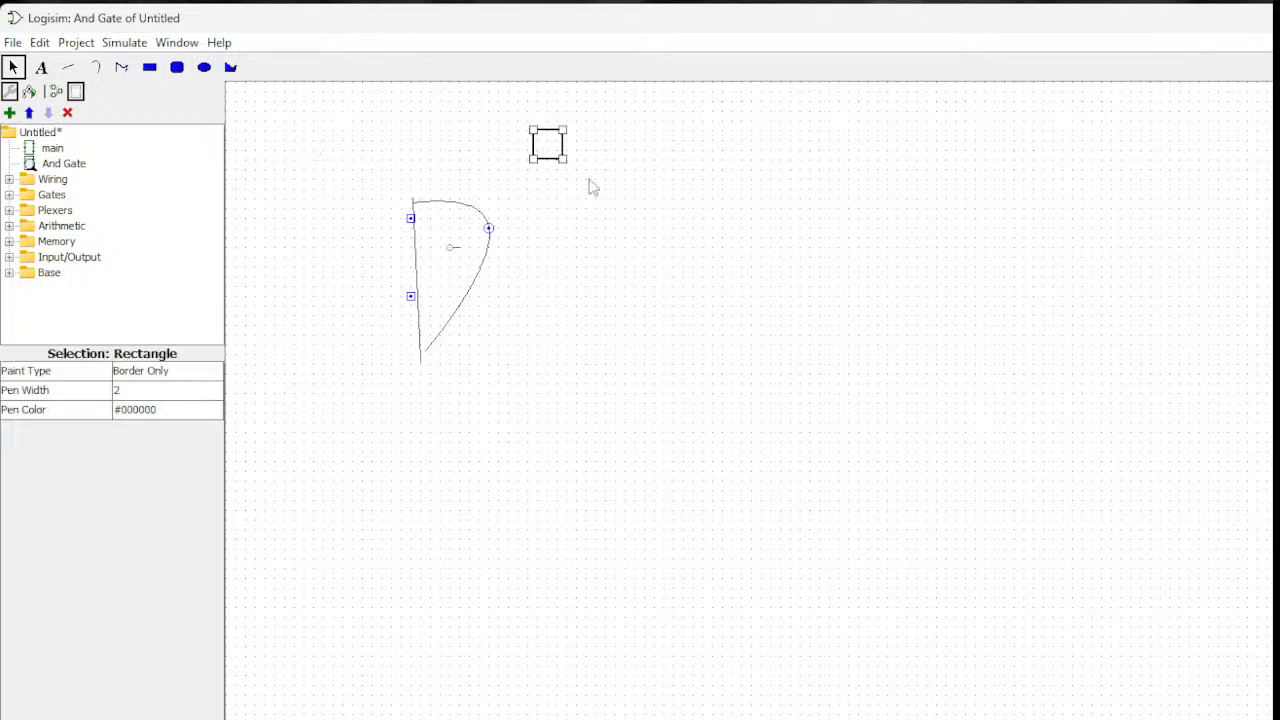
key(Delete)
Return to the main circuit and move the redrawn And Gate component clear of the existing pins and wires.
double_click(53, 149)
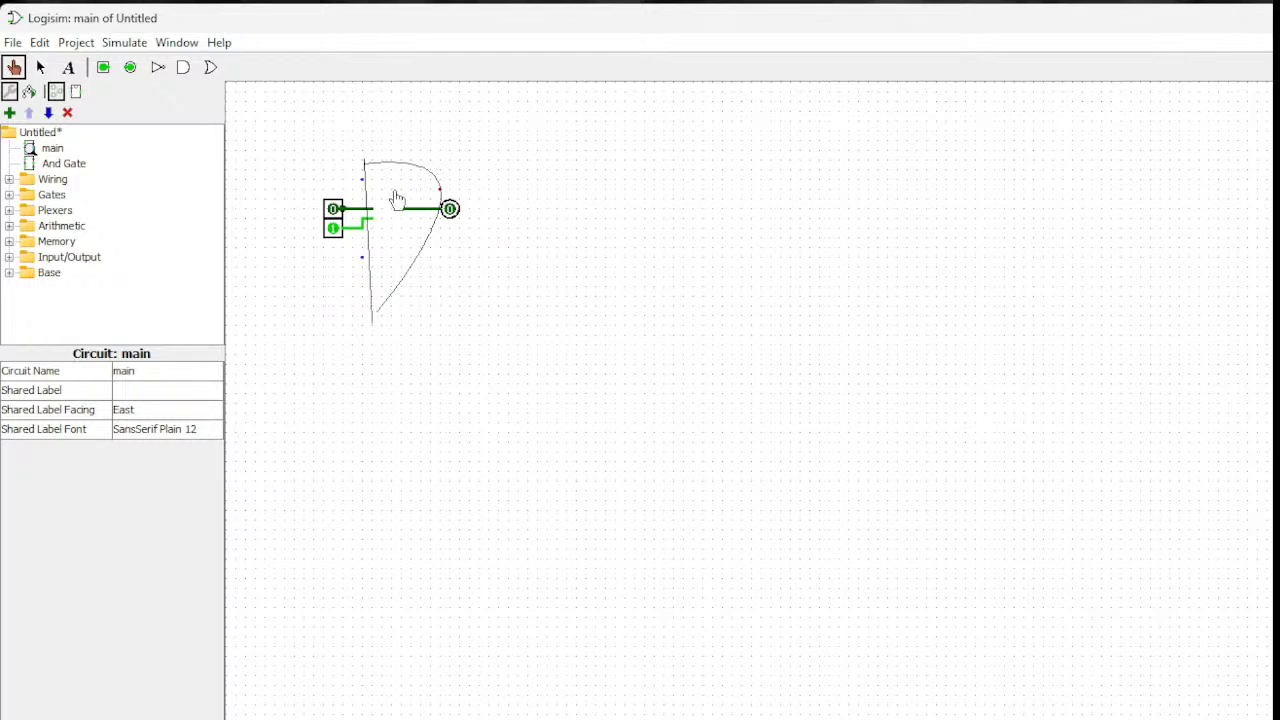
click(397, 199)
click(41, 67)
drag(401, 181, 539, 168)
click(600, 306)
Delete the old wires leading from the two input pins.
click(336, 210)
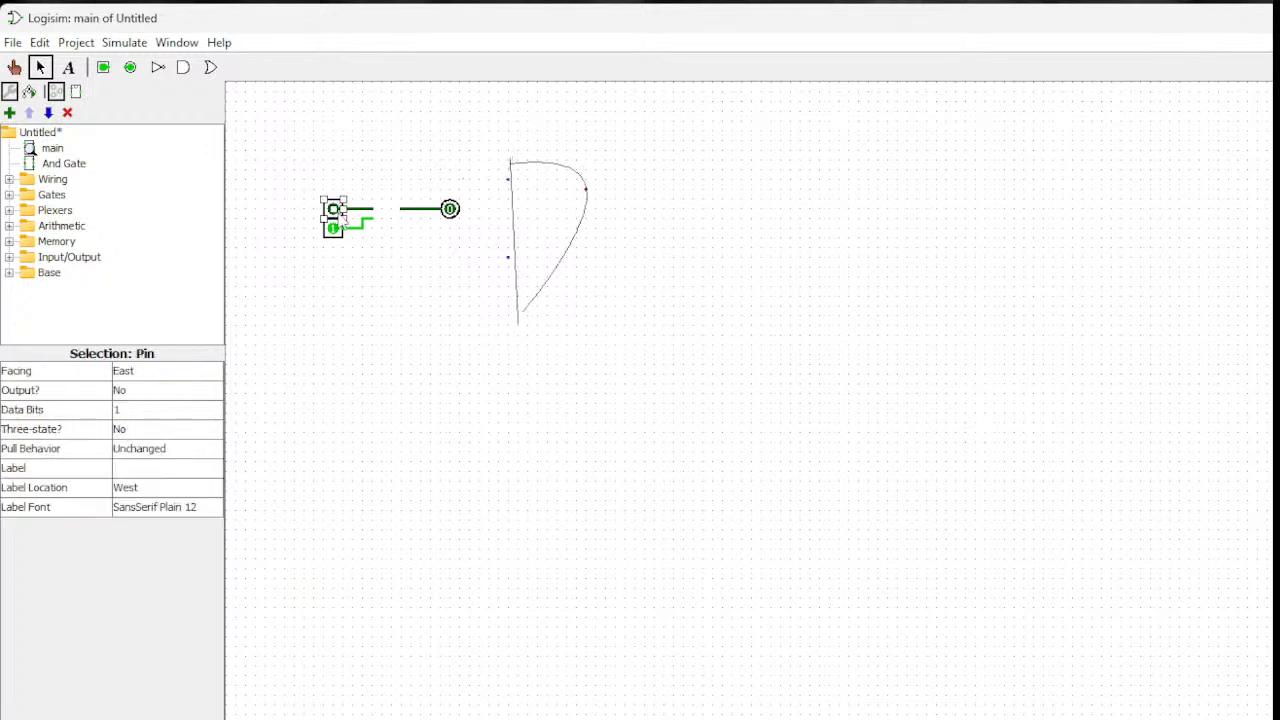
click(367, 209)
key(Delete)
click(371, 226)
key(Delete)
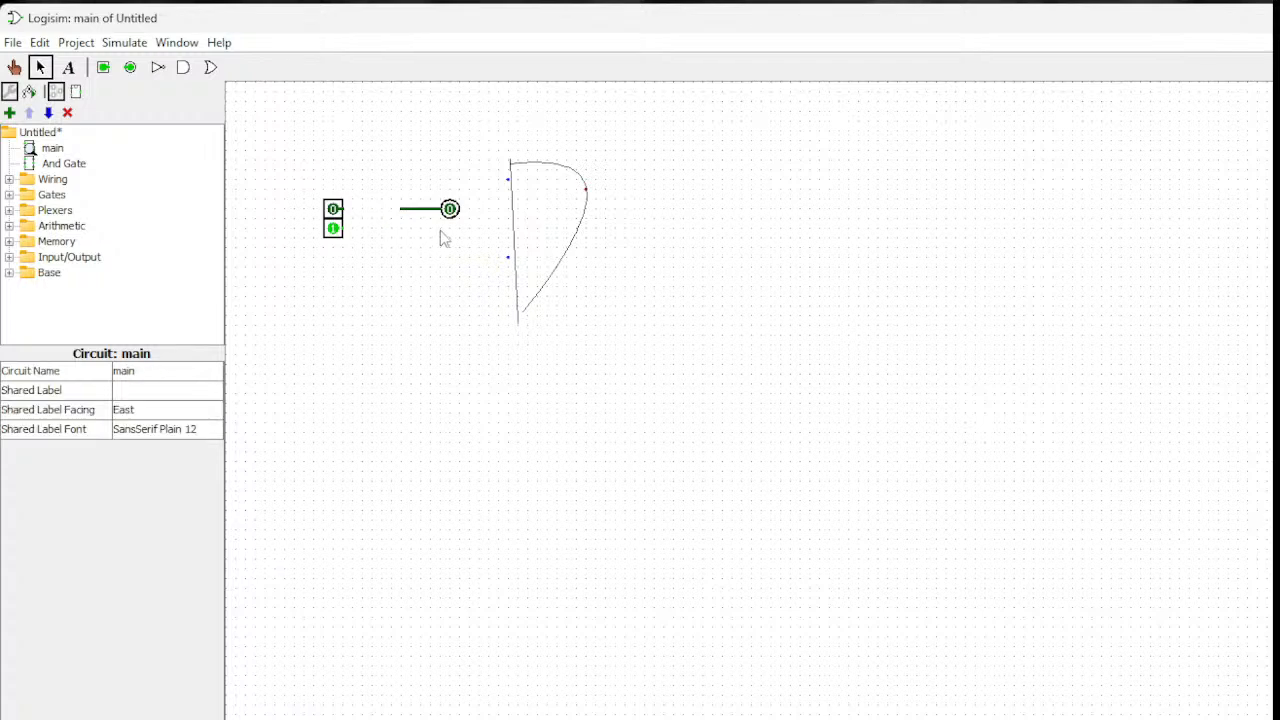
Delete the leftover output wire and the old output pin.
click(423, 209)
key(Delete)
click(452, 212)
key(Delete)
Wire the upper and lower input pins to the And Gate component's two input ports.
mouse_move(342, 209)
mouse_down()
mouse_move(400, 203)
mouse_move(348, 220)
mouse_move(421, 204)
mouse_move(421, 179)
mouse_up()
drag(509, 180, 421, 180)
mouse_move(342, 229)
mouse_down()
mouse_move(450, 242)
mouse_move(460, 262)
mouse_up()
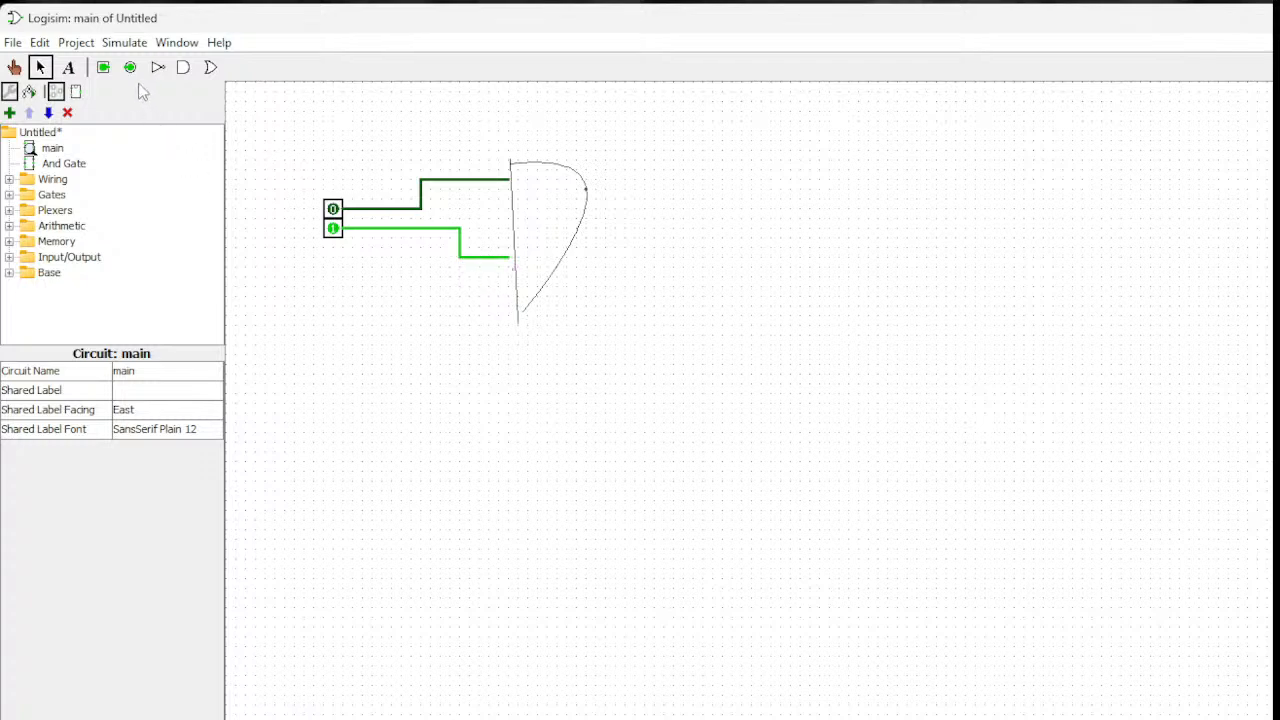
Add an output pin beside the And Gate's curved side and wire it to the gate's output port.
click(130, 67)
click(614, 189)
drag(586, 190, 616, 189)
Test the And Gate by toggling the two input pins through their 0 and 1 combinations, ending with both at 0.
click(14, 67)
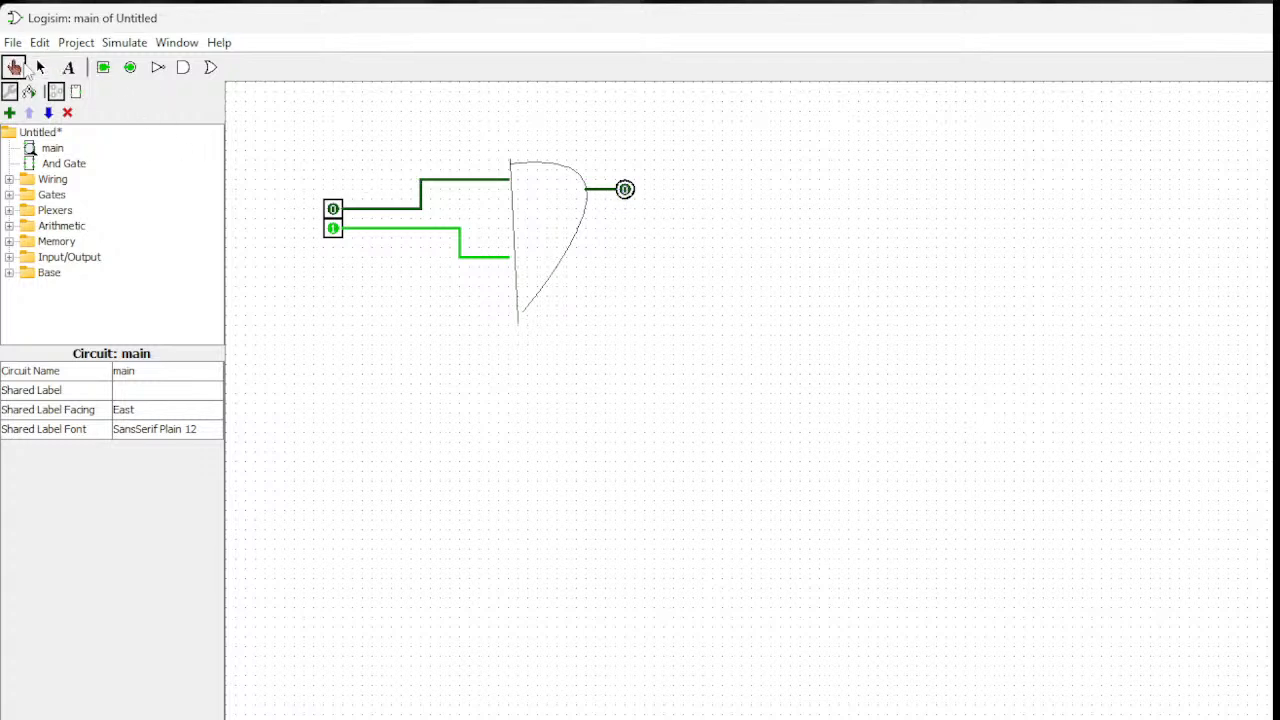
click(335, 209)
click(333, 228)
click(333, 209)
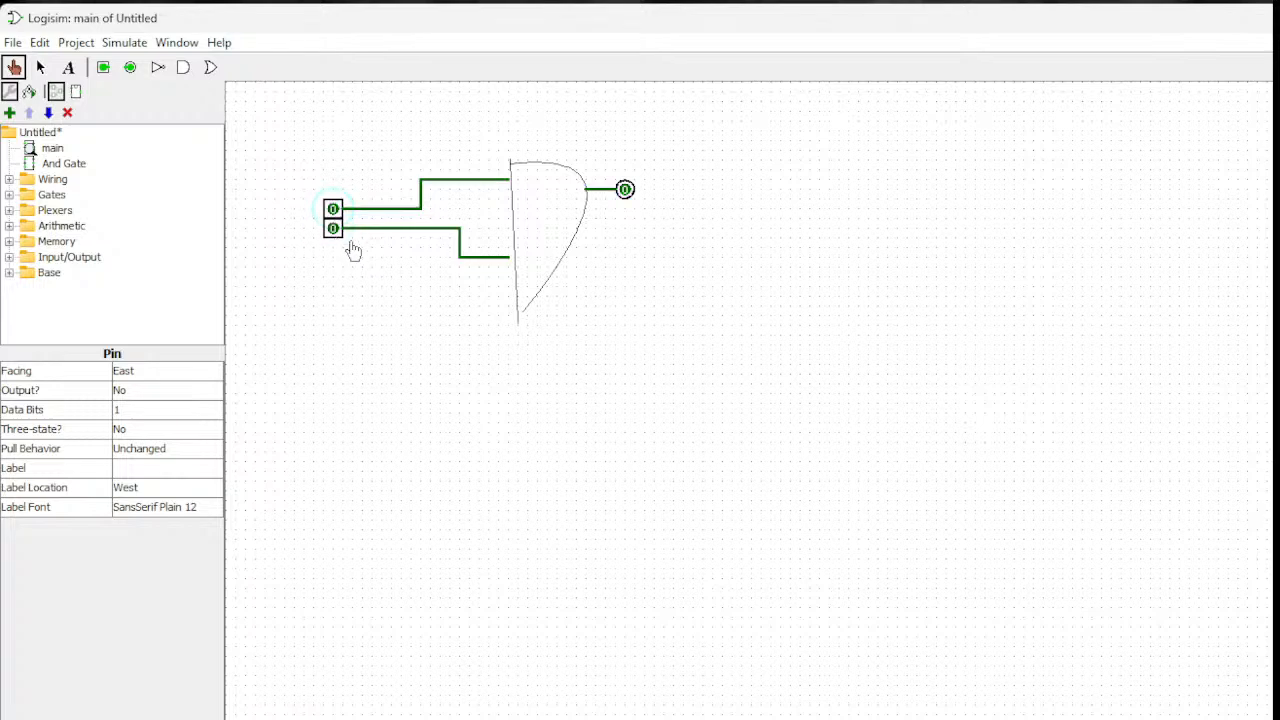
click(333, 228)
click(334, 209)
click(628, 191)
click(334, 209)
click(334, 229)
Clear the main circuit by deleting the And Gate component, all its wires, and the input and output pins.
click(41, 66)
click(577, 218)
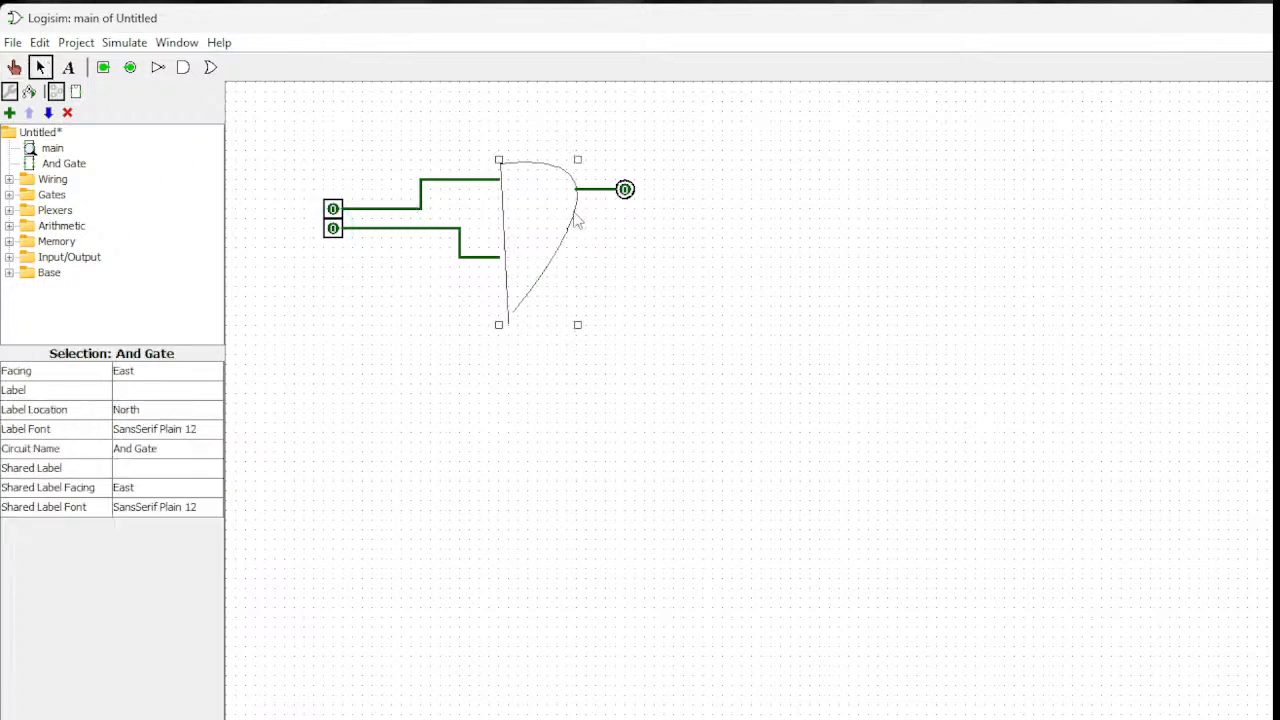
key(Delete)
click(391, 208)
key(Delete)
click(333, 208)
key(Delete)
click(421, 196)
key(Delete)
click(449, 180)
key(Delete)
click(343, 232)
key(Delete)
click(424, 229)
key(Delete)
click(485, 257)
key(Delete)
click(459, 245)
key(Delete)
click(600, 189)
key(Delete)
click(625, 190)
key(Delete)
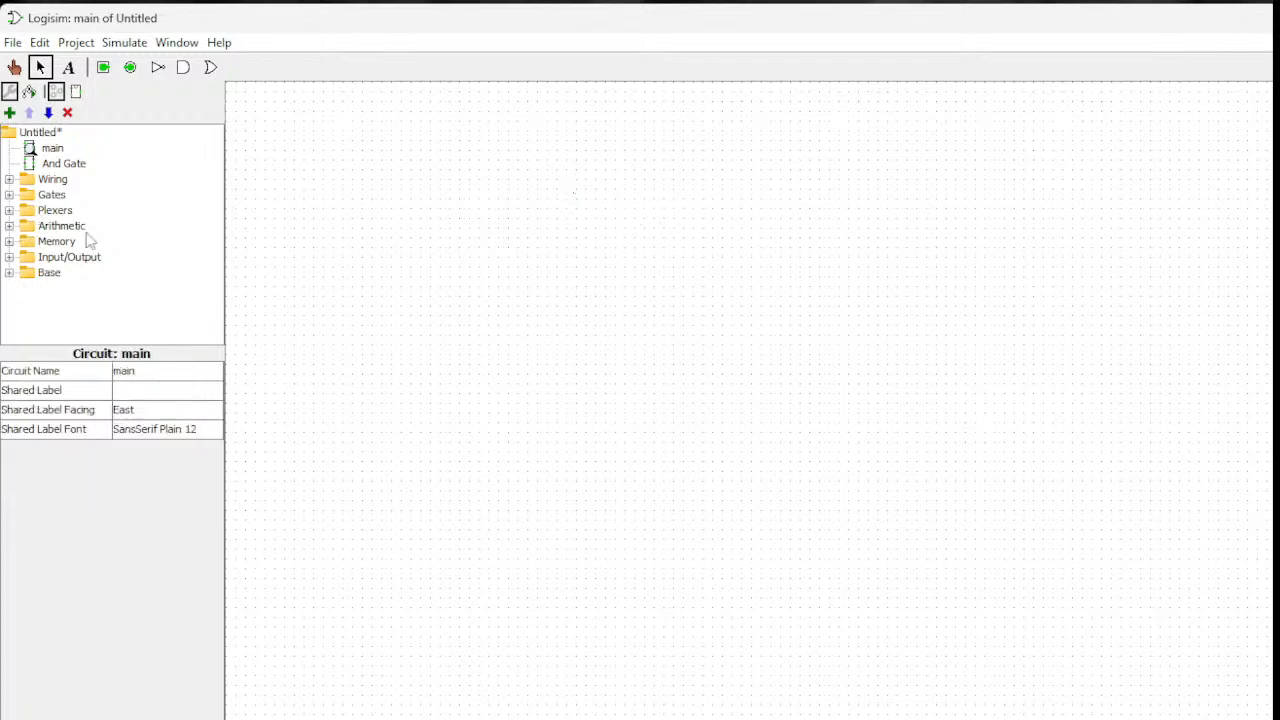
Browse the available components in the Gates, Memory and Arithmetic libraries.
click(9, 195)
scroll(63, 250, down, 2)
click(9, 305)
scroll(83, 322, down, 1)
scroll(85, 322, up, 2)
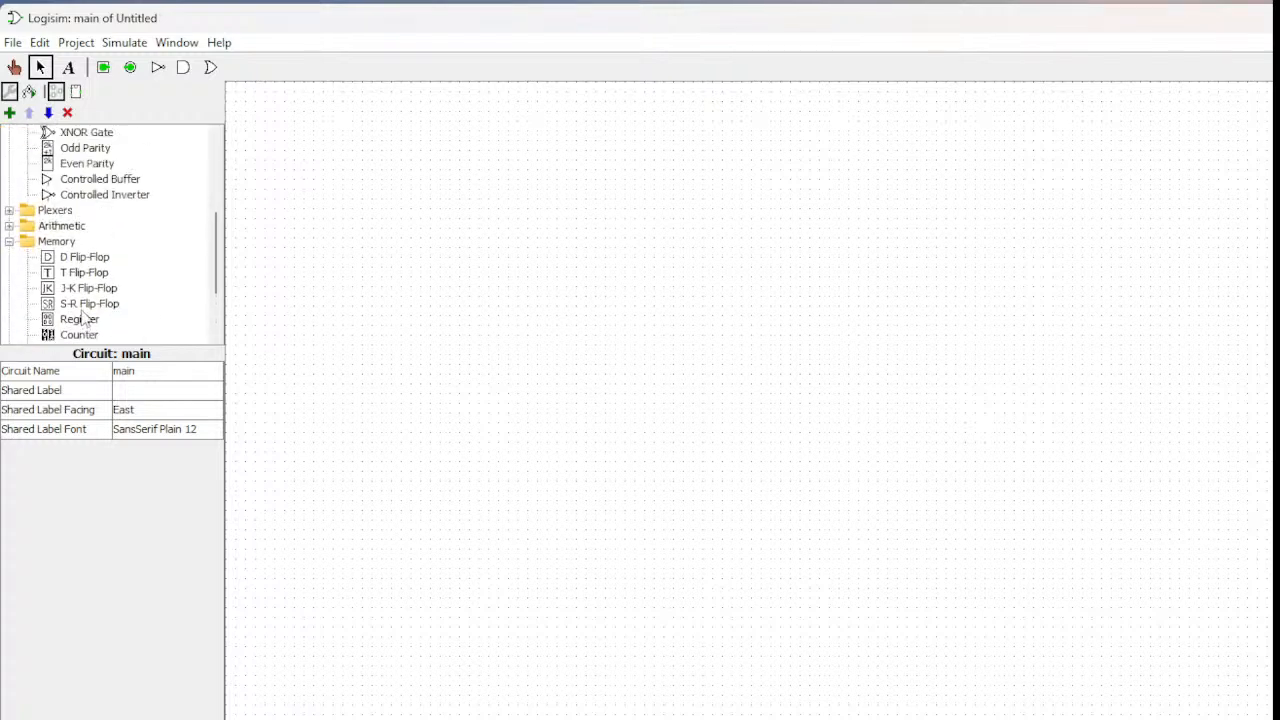
click(9, 226)
scroll(120, 285, down, 2)
scroll(125, 291, up, 2)
click(9, 195)
scroll(110, 260, down, 6)
Place a TTY display from the Input/Output library in the upper middle of the main circuit.
click(9, 321)
scroll(182, 312, down, 1)
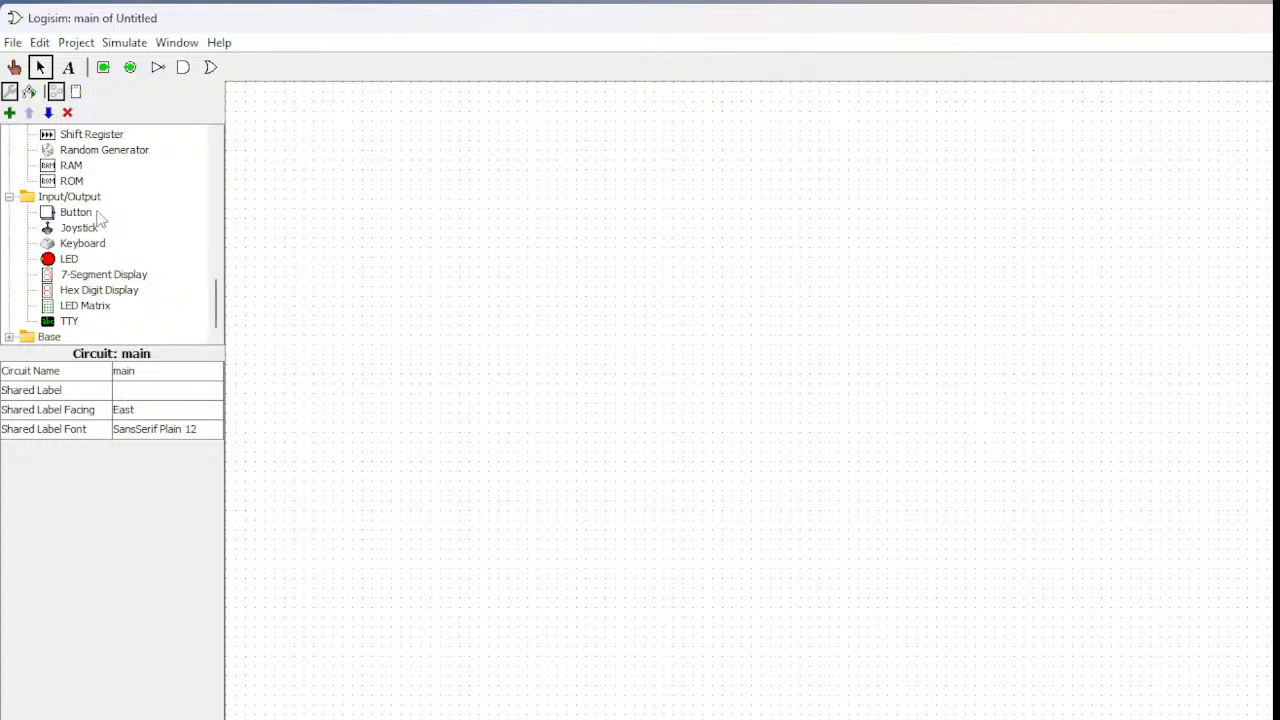
click(69, 321)
click(603, 300)
drag(699, 277, 620, 267)
click(620, 434)
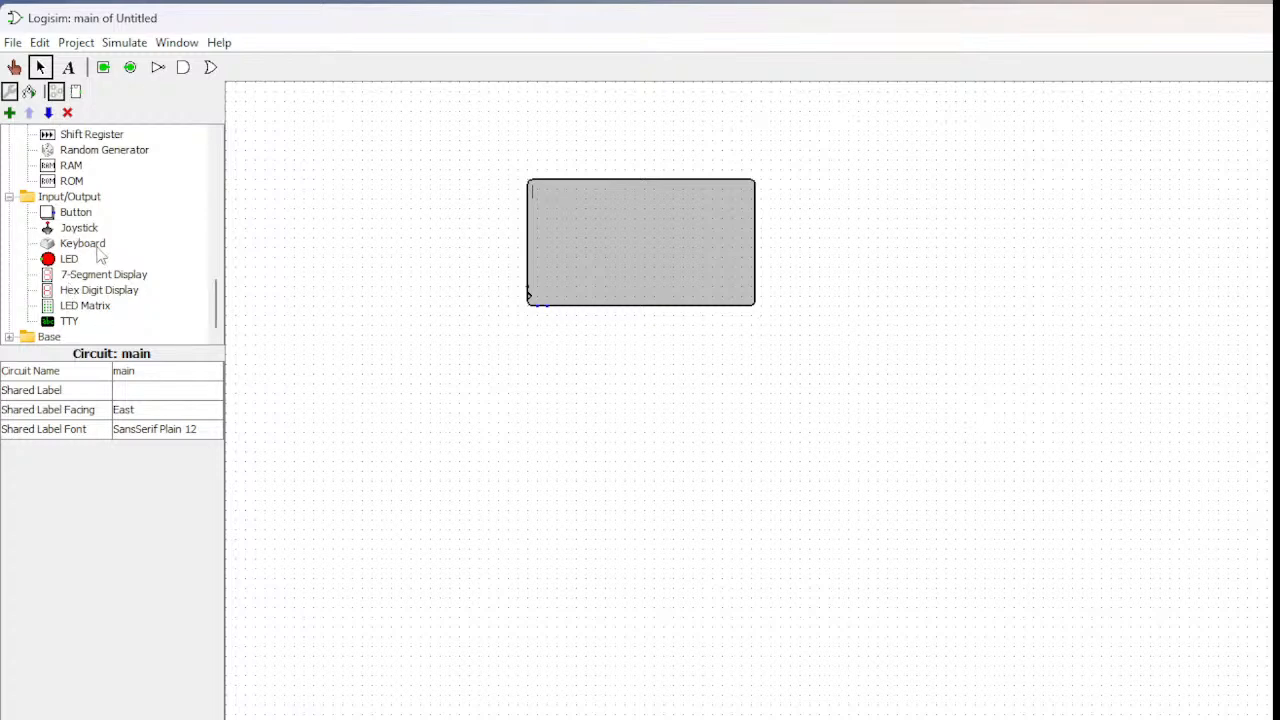
Place a Random Generator beside the TTY display and wire its Q output to the TTY's data input.
scroll(100, 230, up, 3)
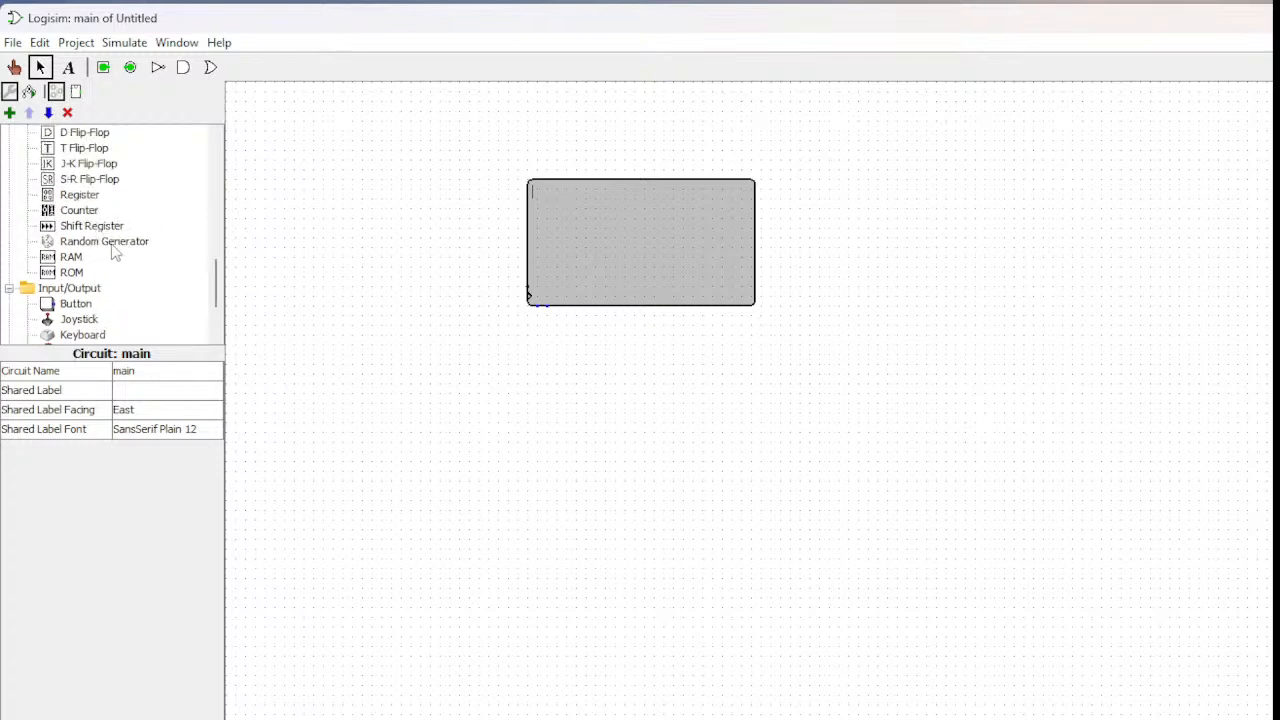
scroll(112, 252, up, 3)
scroll(95, 245, down, 3)
click(92, 245)
click(430, 288)
drag(430, 288, 527, 288)
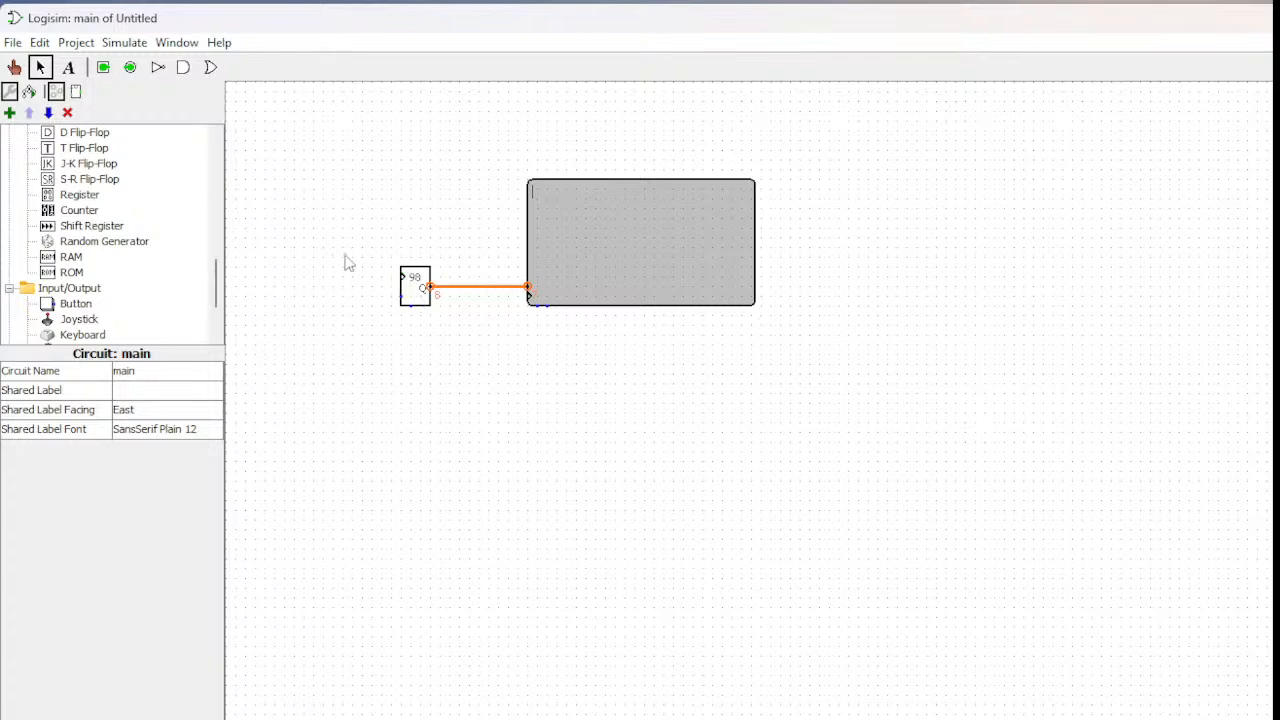
Add a Clock beside the Random Generator and wire it to the clock inputs of both the generator and the TTY.
scroll(75, 170, up, 10)
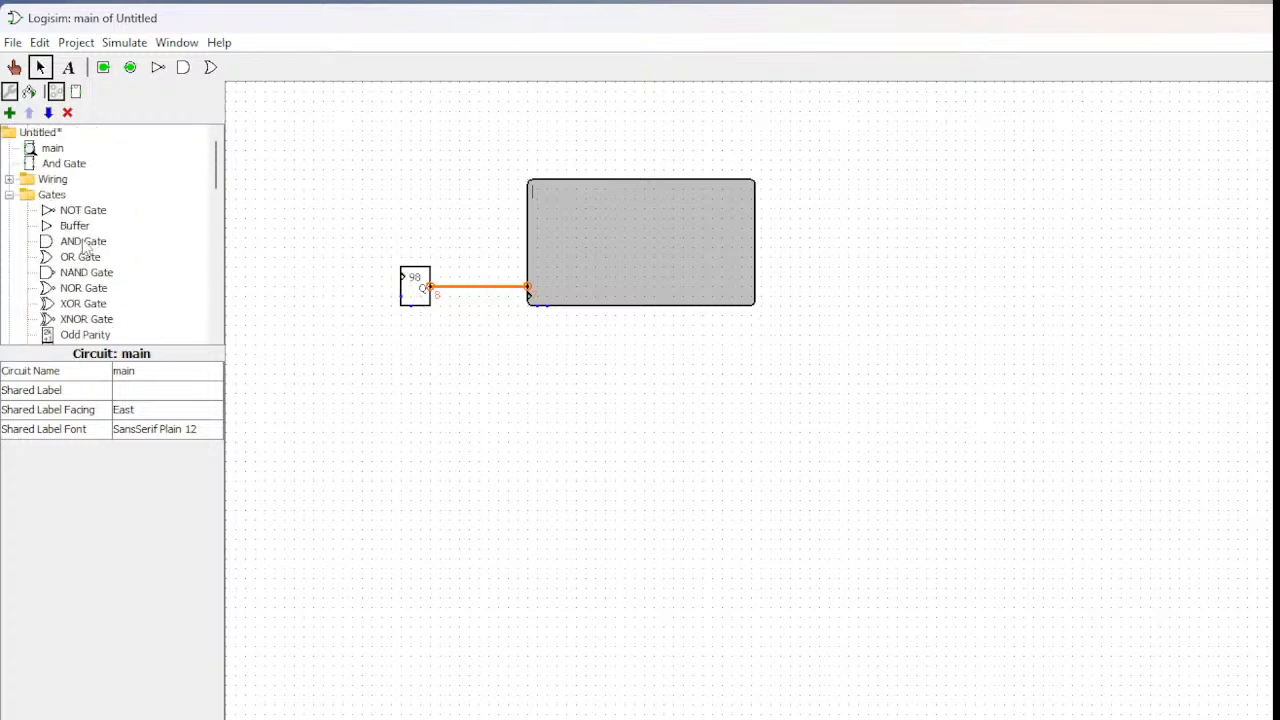
click(9, 180)
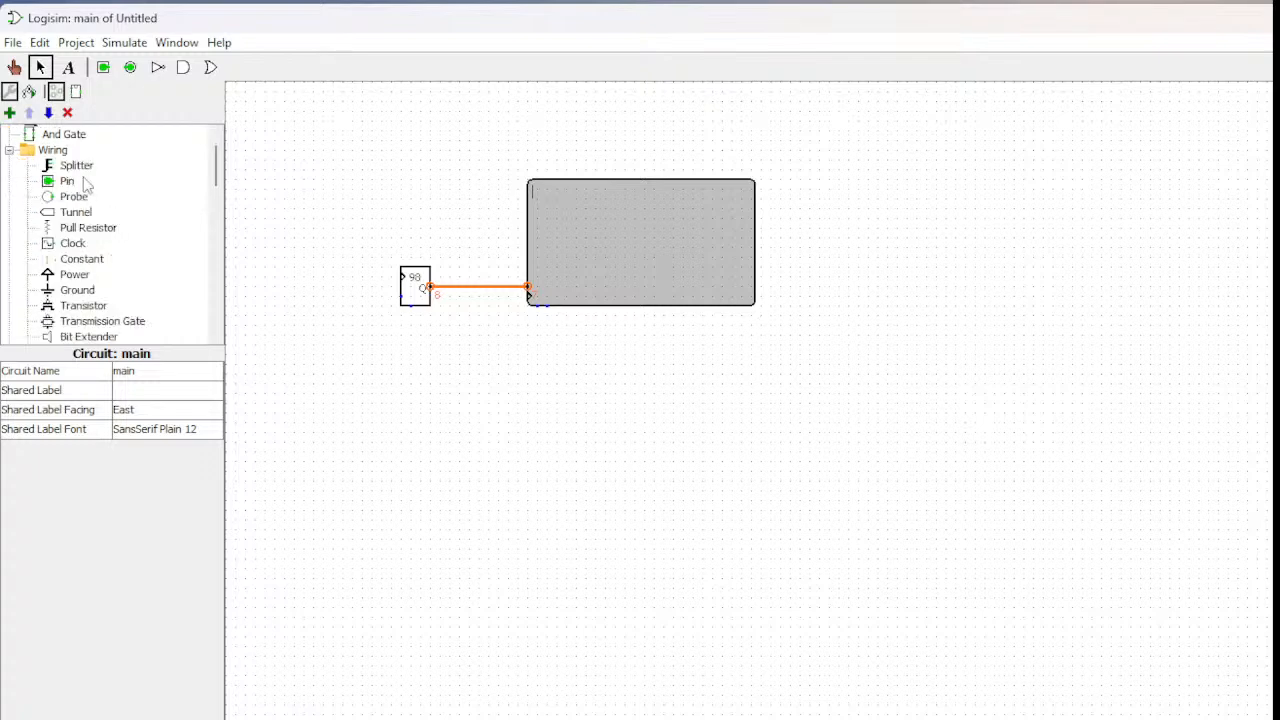
click(72, 243)
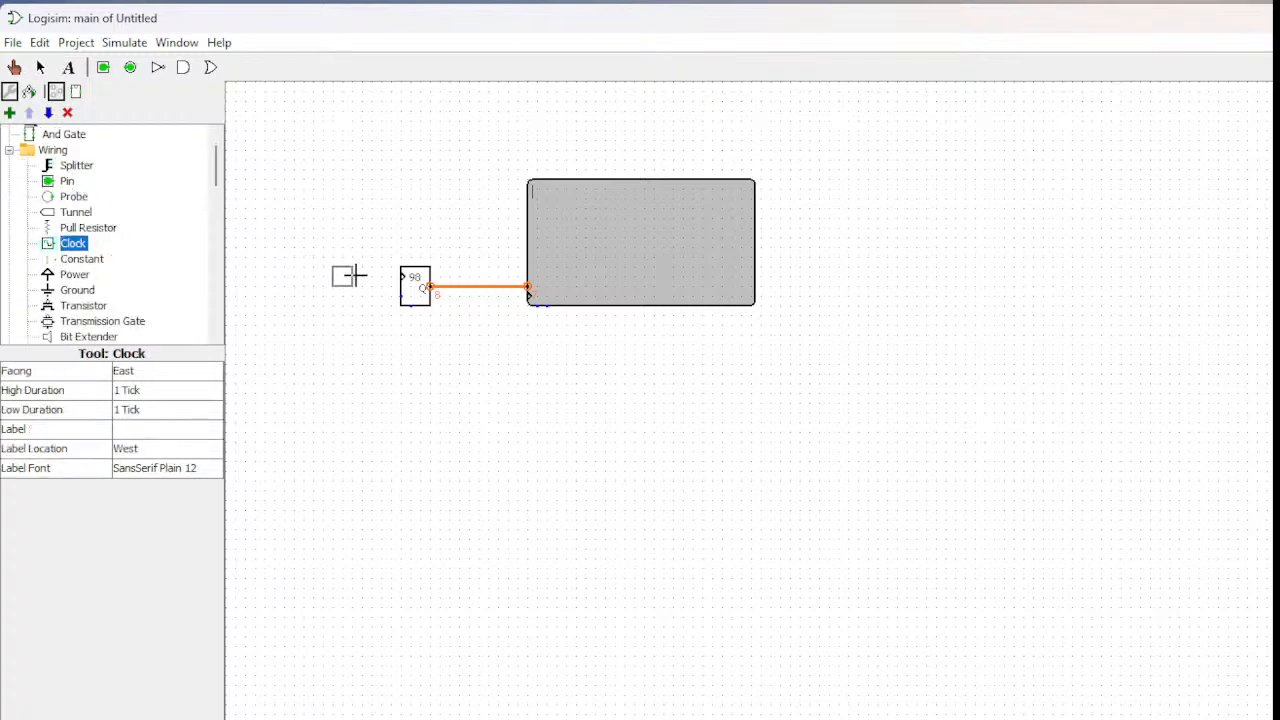
click(342, 276)
click(410, 285)
mouse_move(401, 280)
mouse_down()
mouse_move(352, 276)
mouse_move(457, 349)
mouse_move(503, 343)
mouse_move(498, 312)
mouse_move(519, 298)
mouse_move(499, 305)
mouse_up()
click(518, 344)
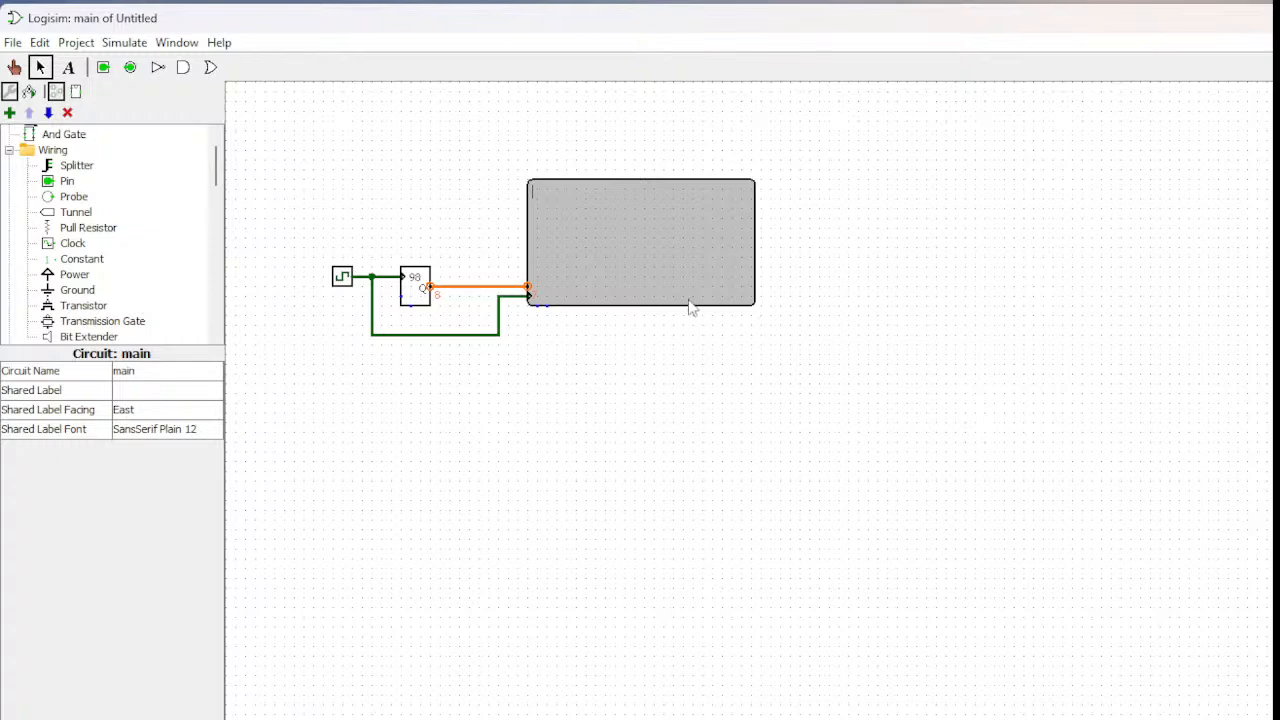
Set the Random Generator's data bits to 7 and deselect it.
click(418, 299)
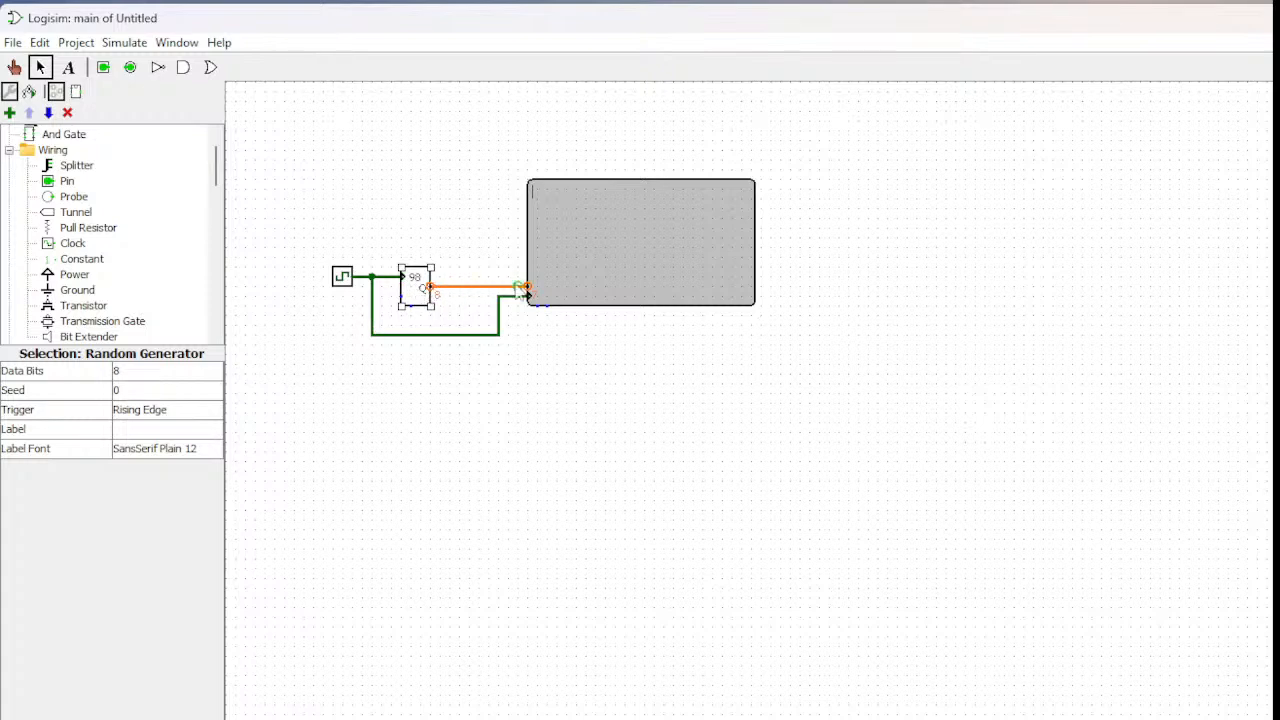
click(140, 376)
scroll(177, 434, up, 2)
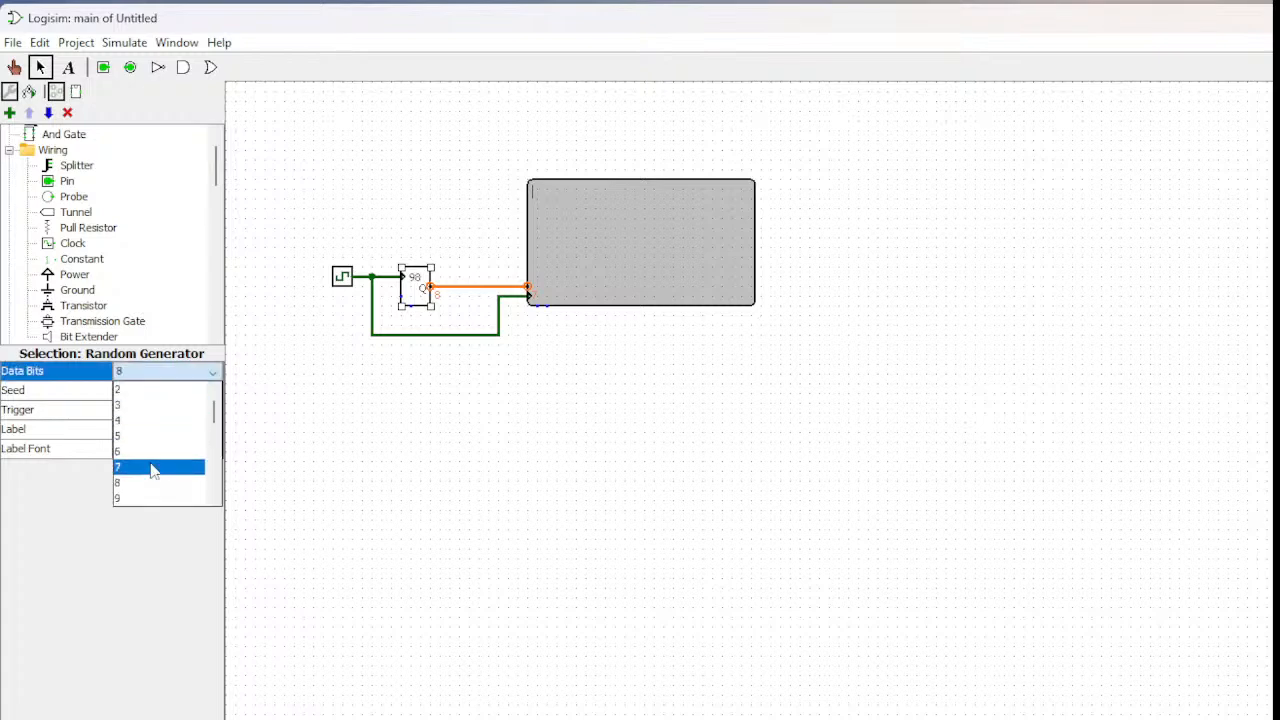
click(150, 467)
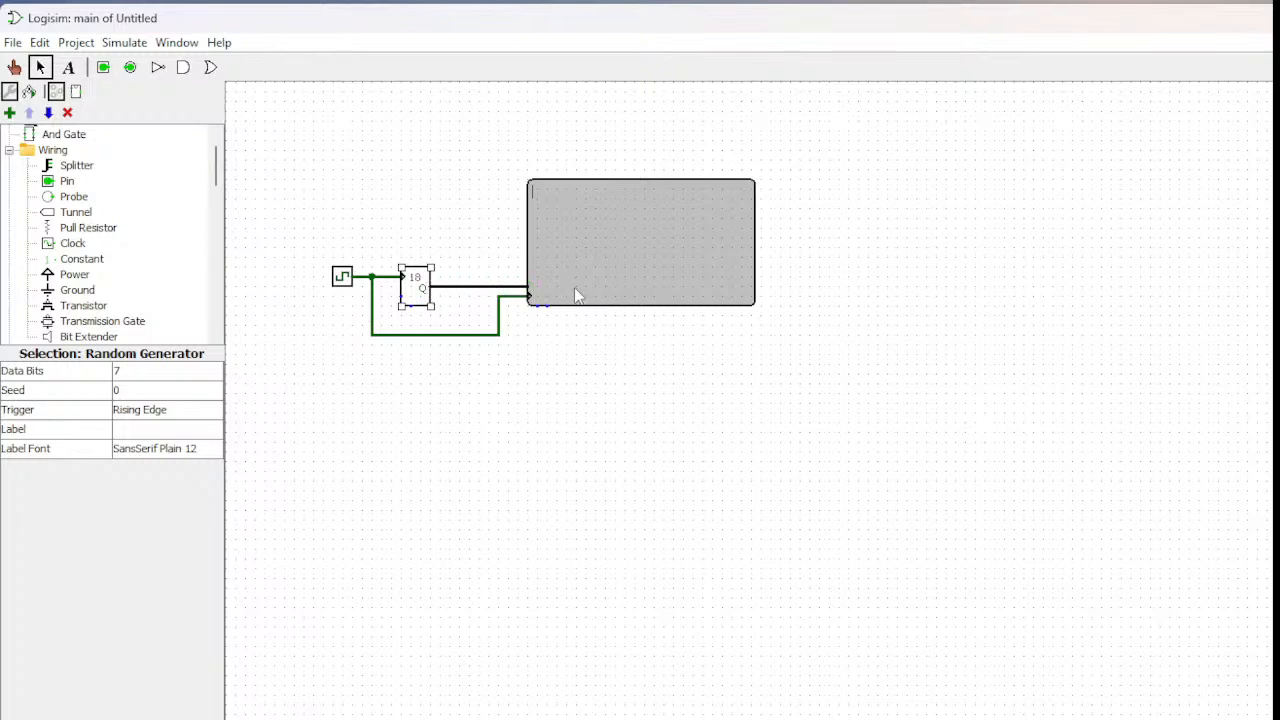
click(668, 420)
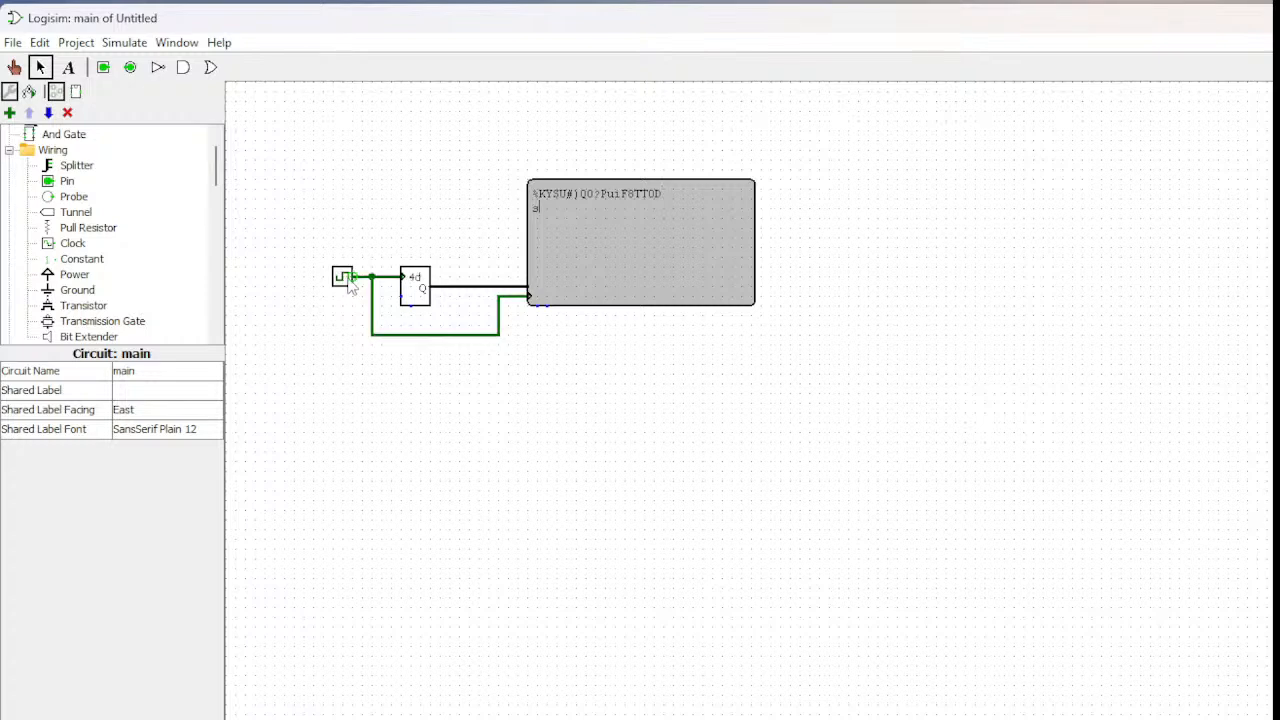
Run the simulation at a tick frequency of 32 Hz, and slow it down to 1 Hz.
click(124, 43)
mouse_move(200, 235)
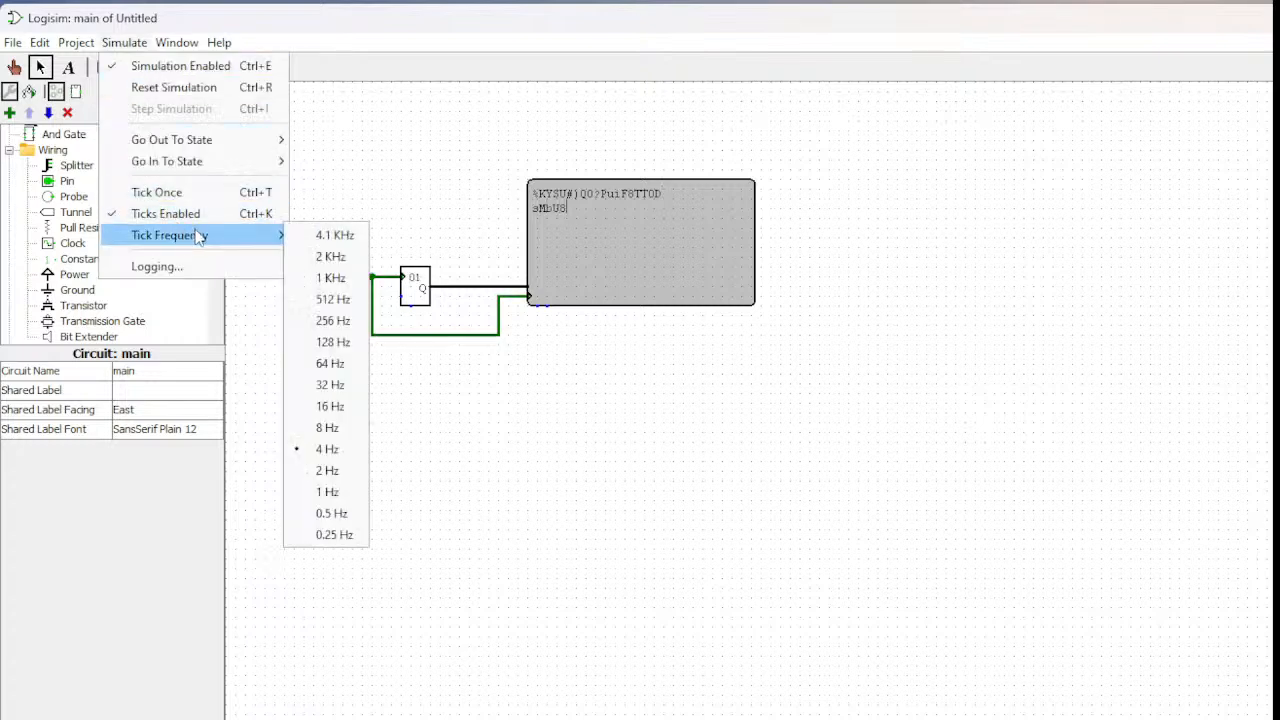
click(355, 386)
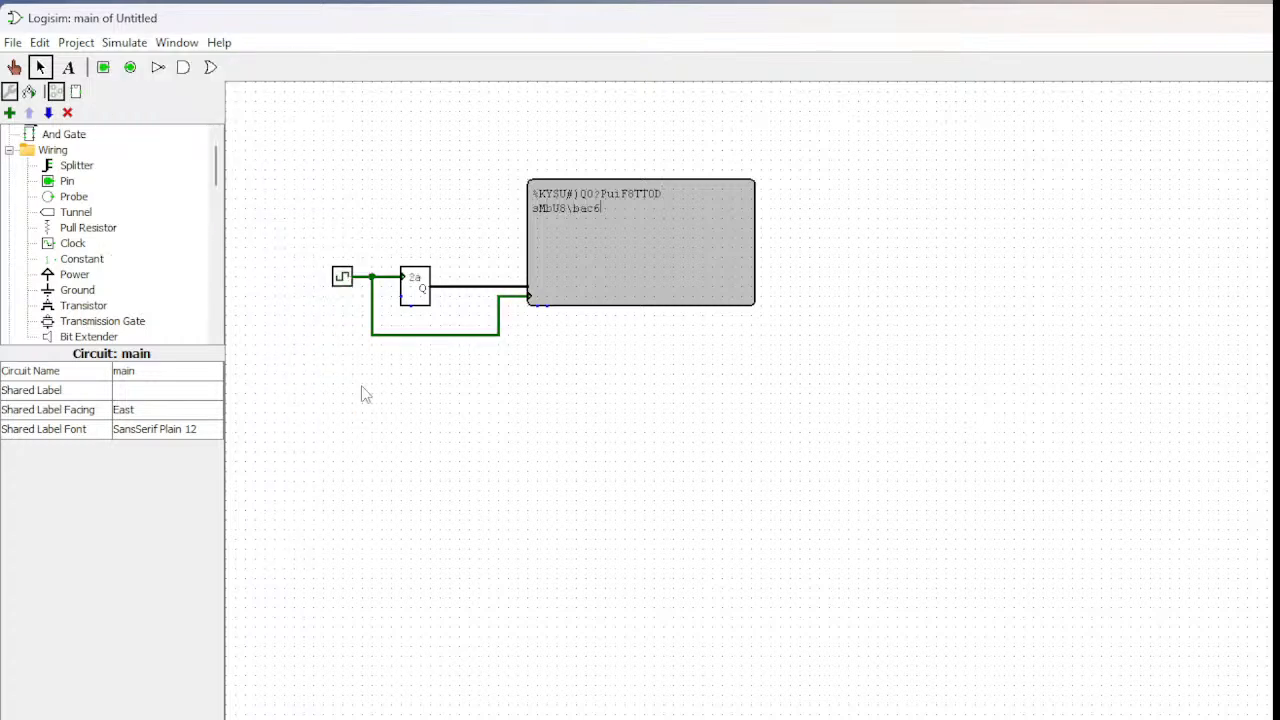
click(124, 43)
mouse_move(232, 244)
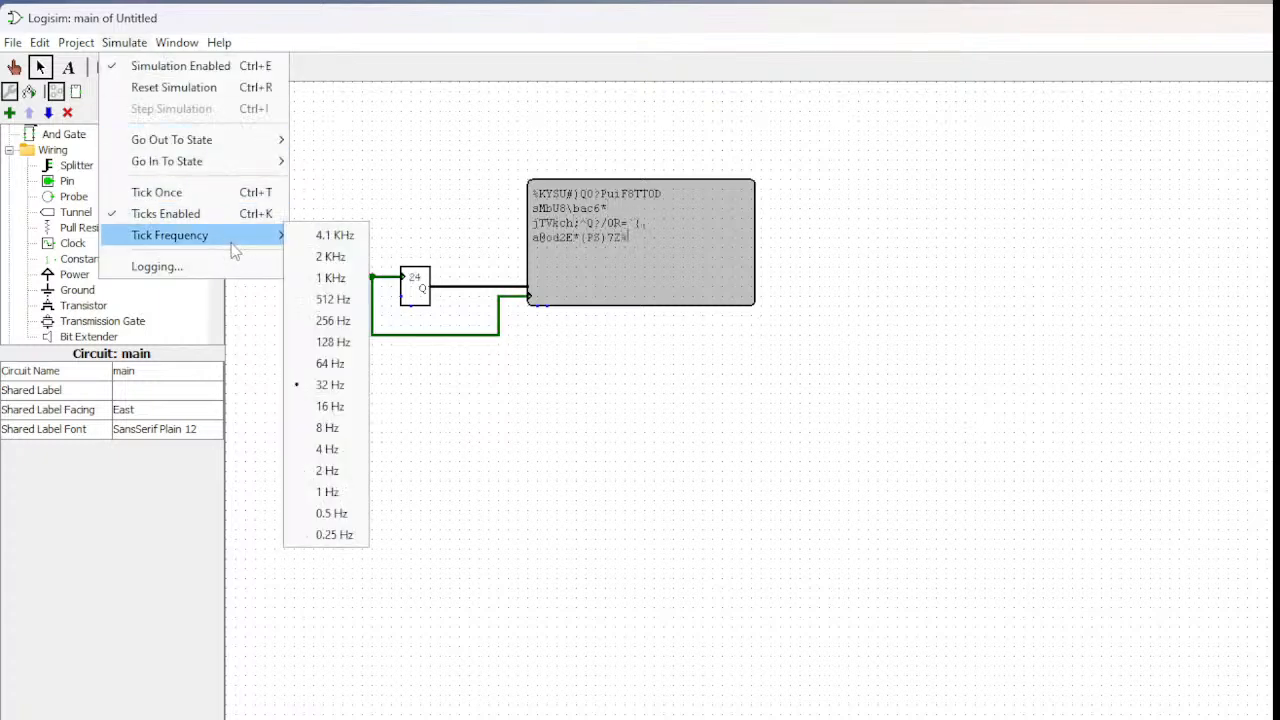
click(328, 491)
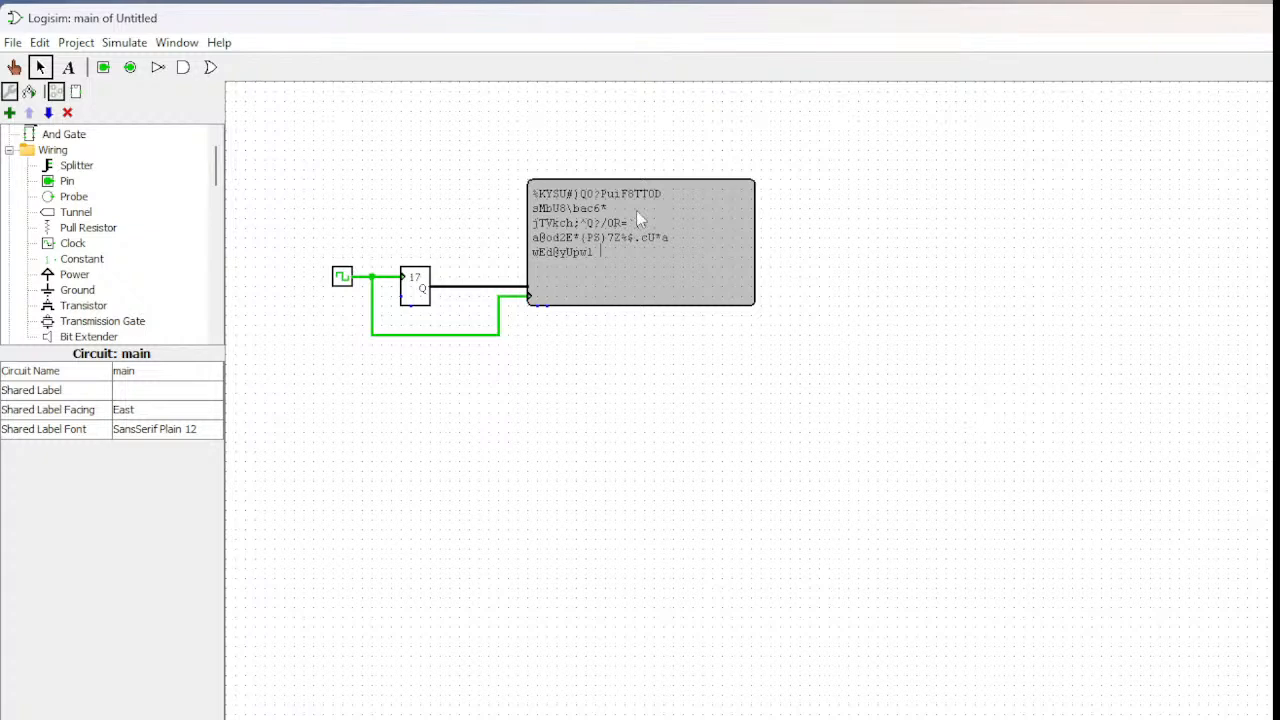